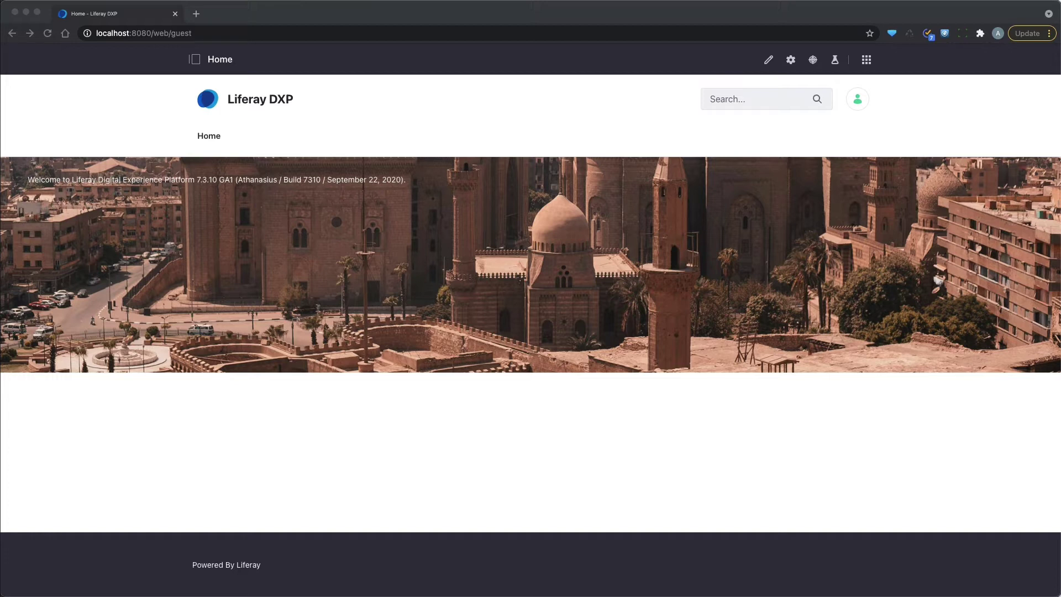
- Go to Site Builder > Pages from the product menu
{"action": "left_click", "coordinate": [198, 61]}
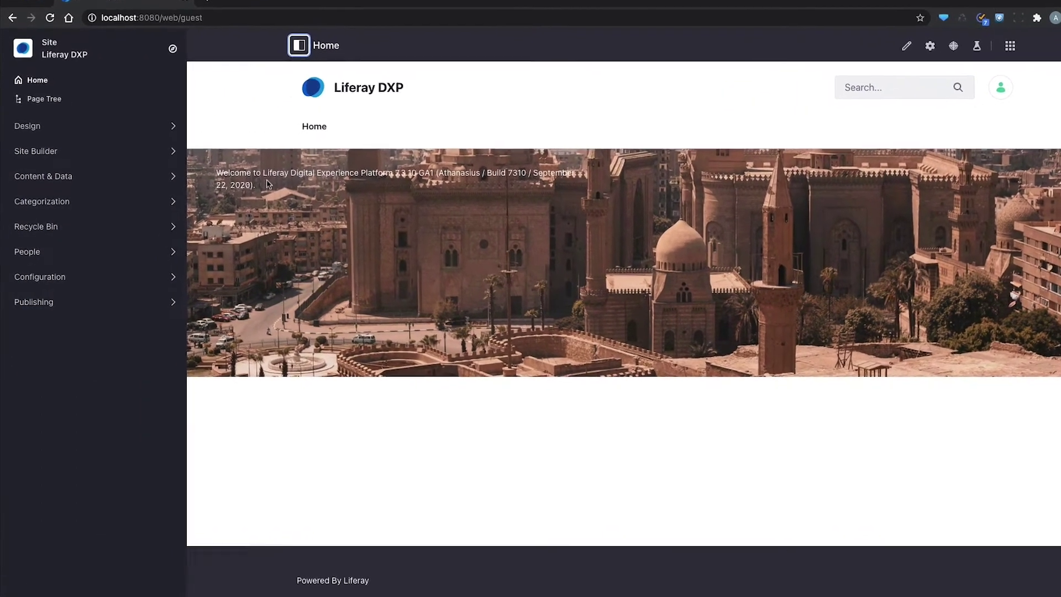
{"action": "left_click", "coordinate": [53, 153]}
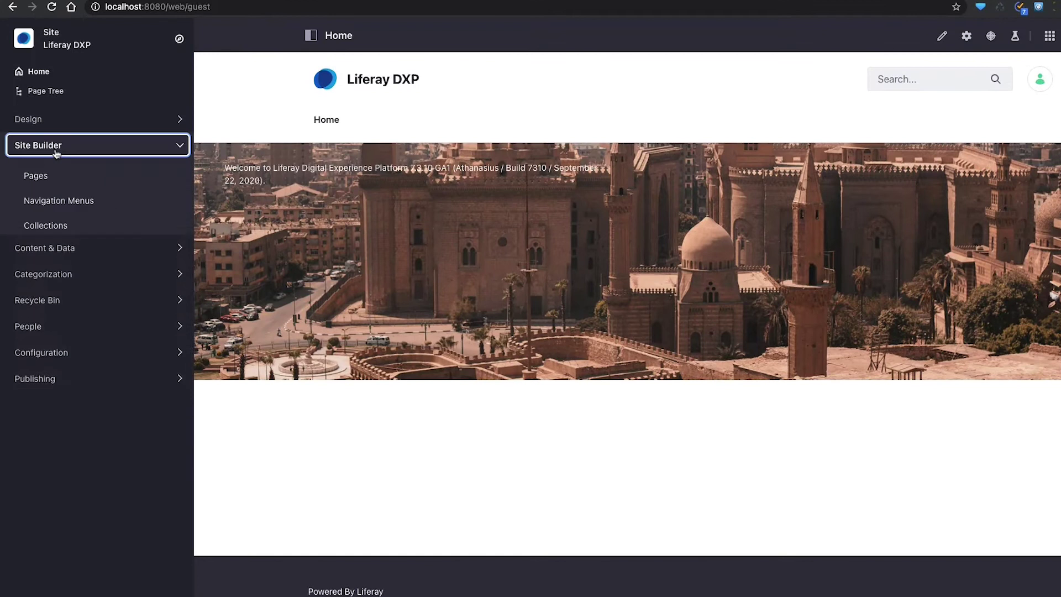
{"action": "left_click", "coordinate": [37, 176]}
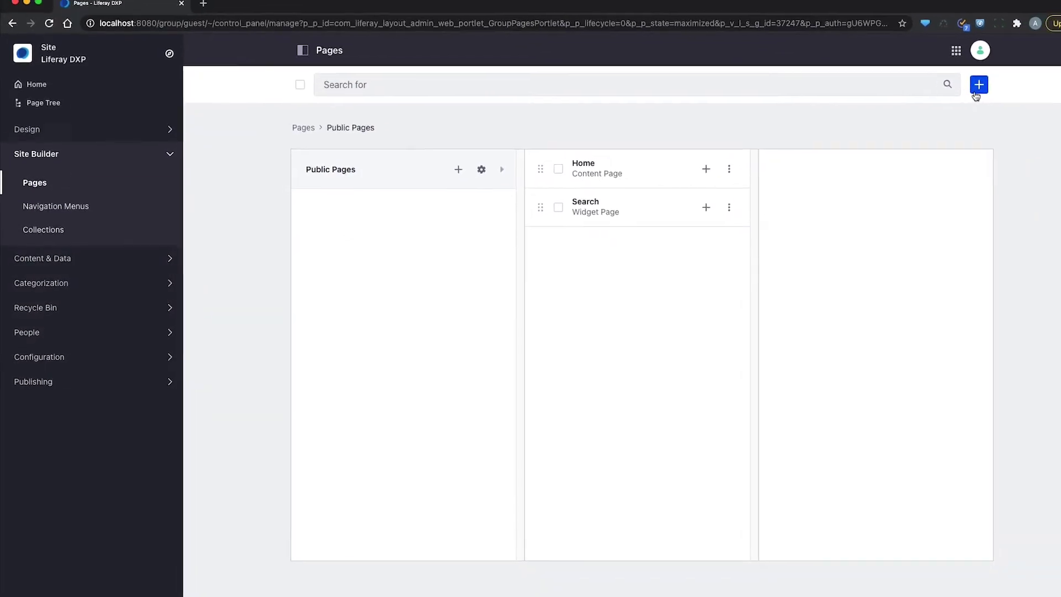
- Add a blank public page named 'Welcome'
{"action": "left_click", "coordinate": [975, 94]}
{"action": "left_click", "coordinate": [882, 78]}
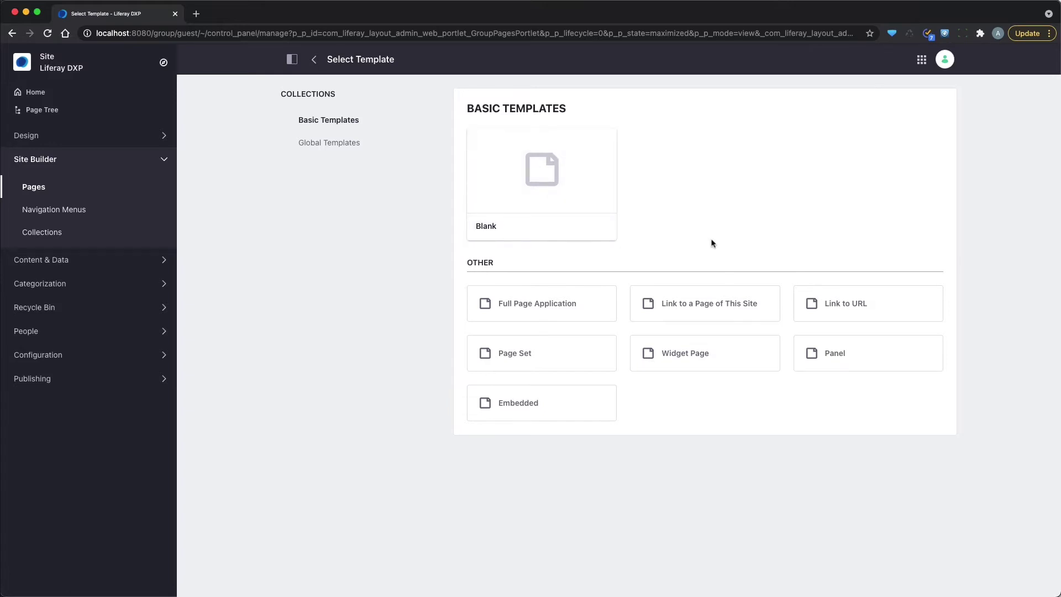
{"action": "left_click", "coordinate": [545, 186]}
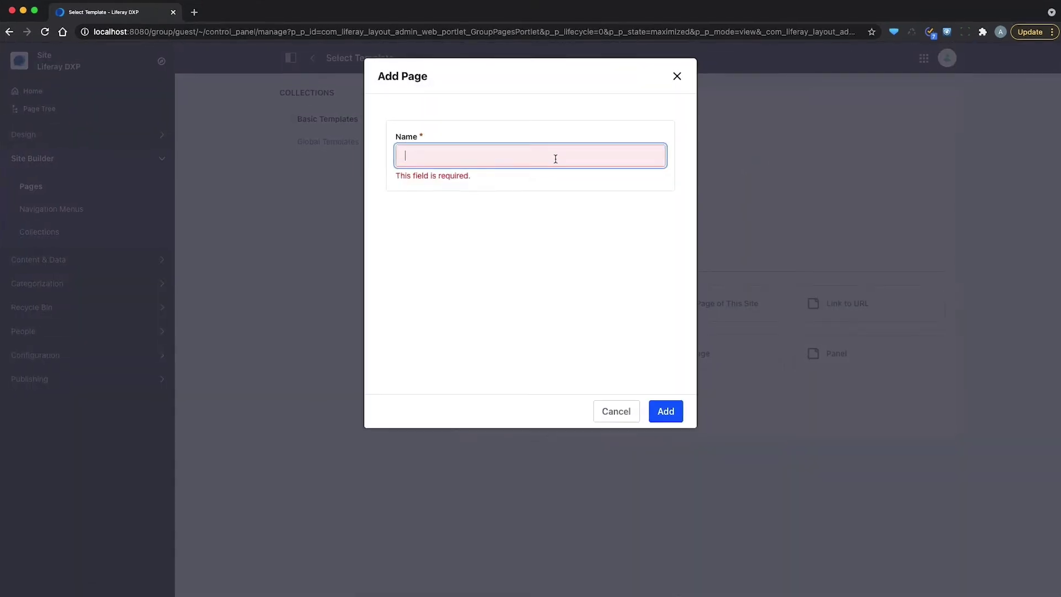
{"action": "type", "text": "Welcome"}
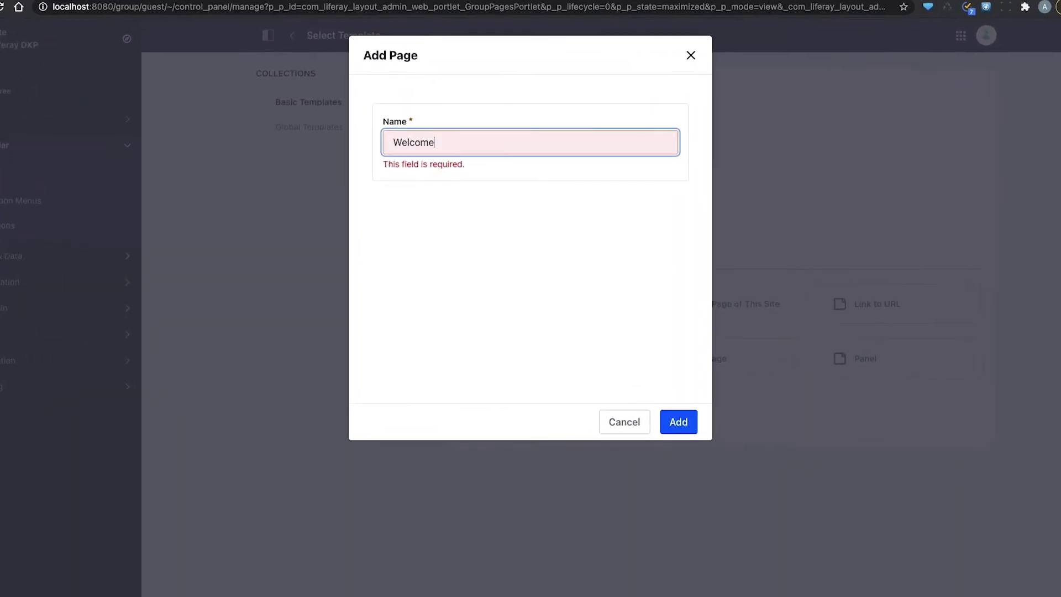
{"action": "left_click", "coordinate": [679, 422]}
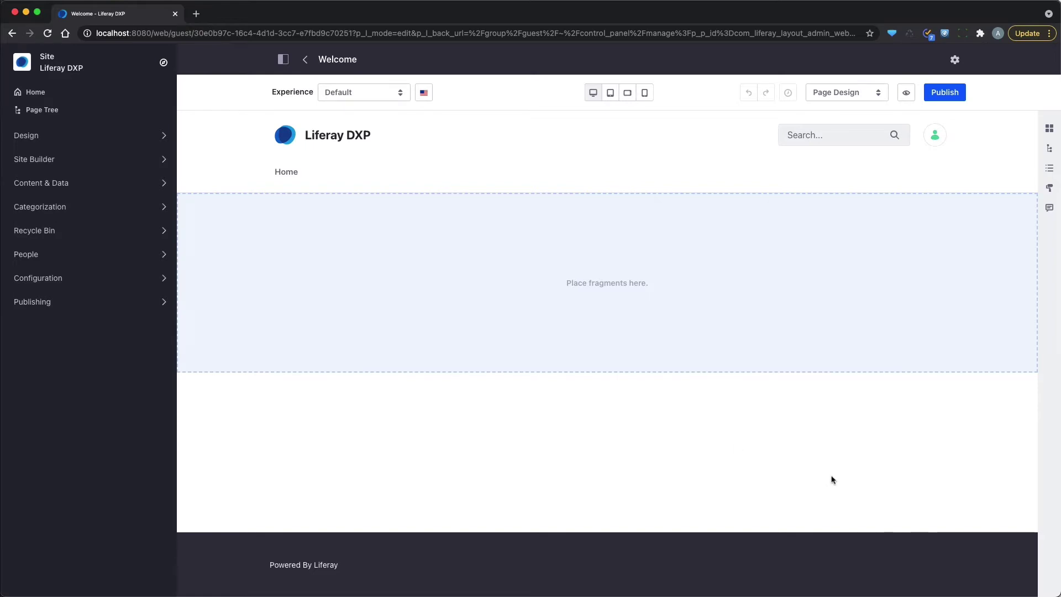
- Open the Fragments and Widgets library and expand the Featured Content group
{"action": "left_click", "coordinate": [1050, 129]}
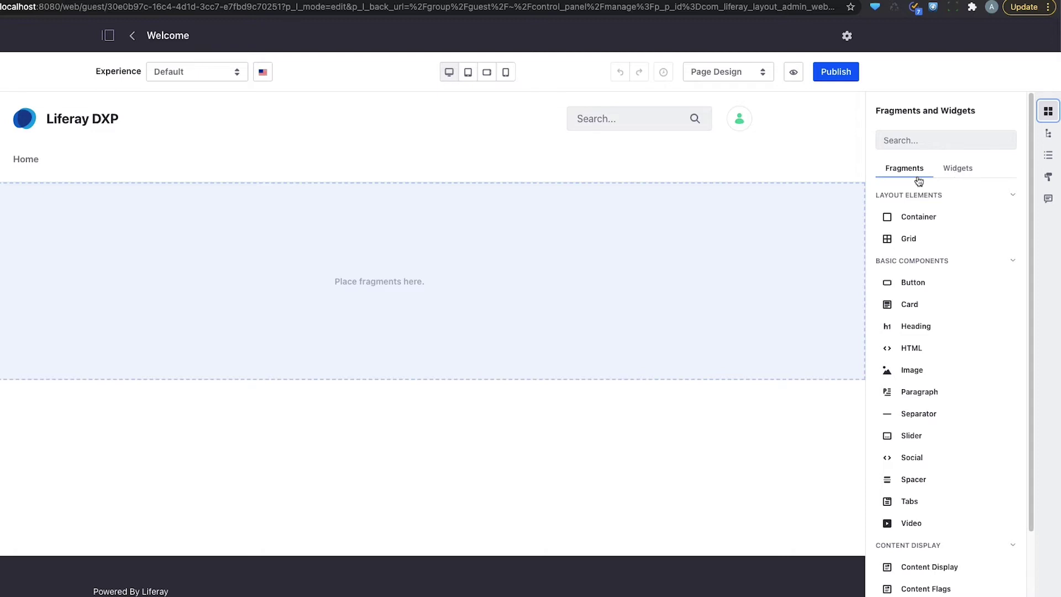
{"action": "scroll", "coordinate": [971, 368], "scroll_direction": "down", "scroll_amount": 2}
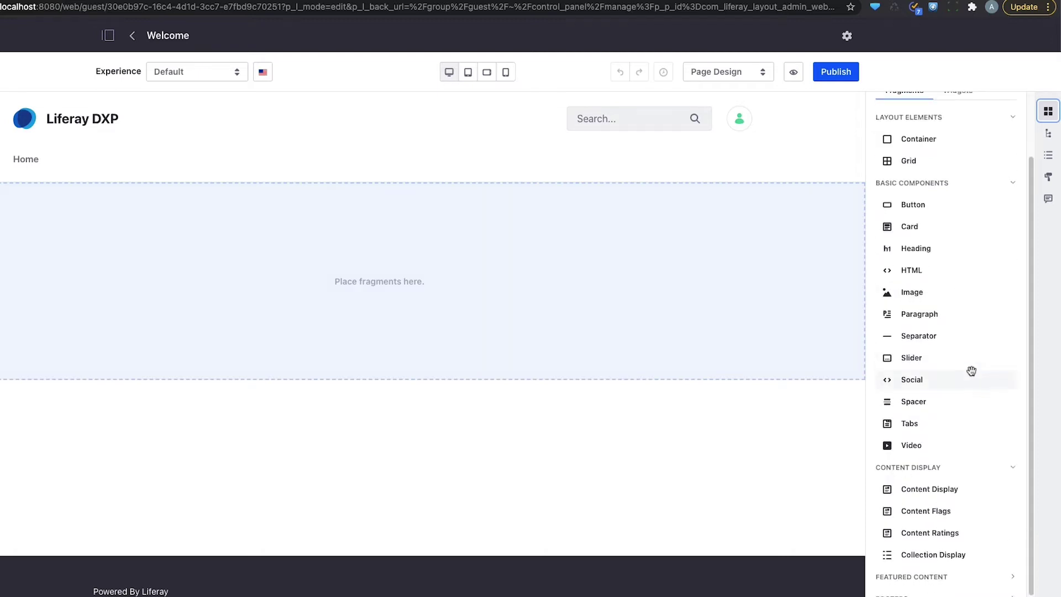
{"action": "scroll", "coordinate": [970, 369], "scroll_direction": "down", "scroll_amount": 1}
{"action": "left_click", "coordinate": [959, 540]}
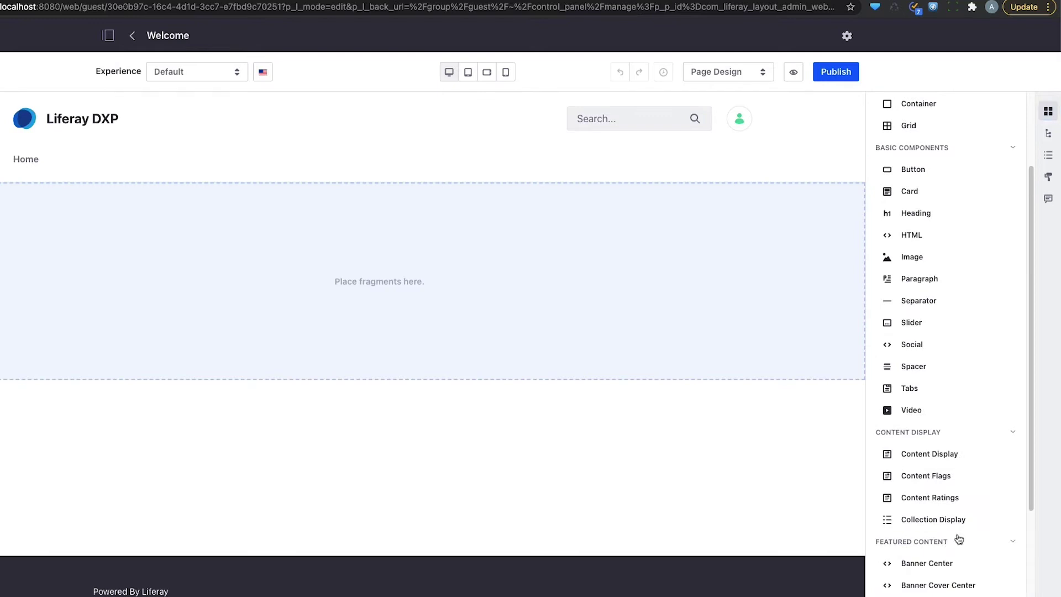
{"action": "scroll", "coordinate": [958, 539], "scroll_direction": "down", "scroll_amount": 5}
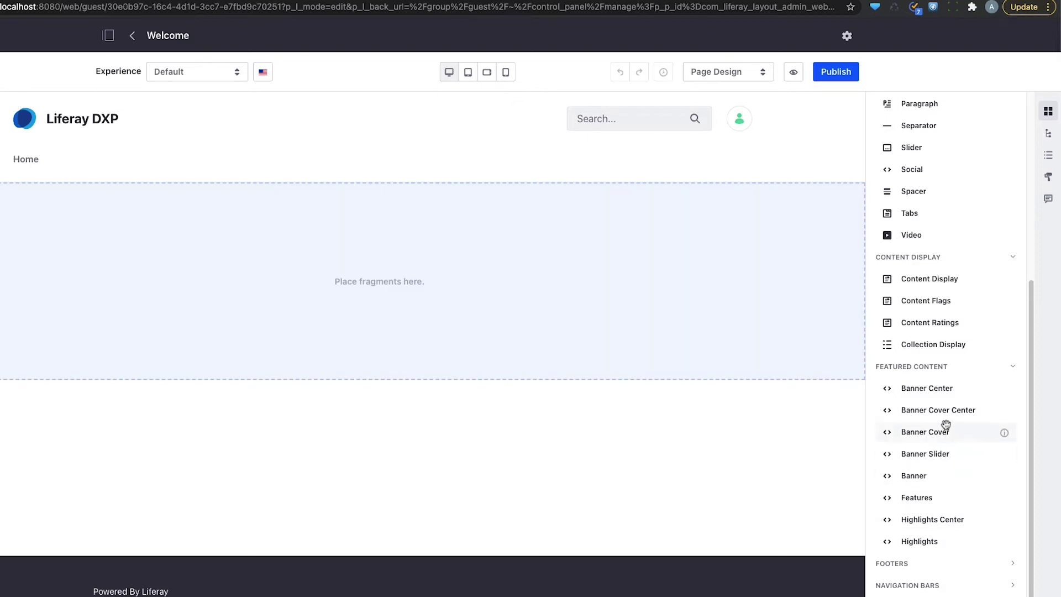
- Drop Banner Center onto the empty page and Highlights Center beneath it
{"action": "left_click_drag", "start_coordinate": [940, 388], "coordinate": [485, 265]}
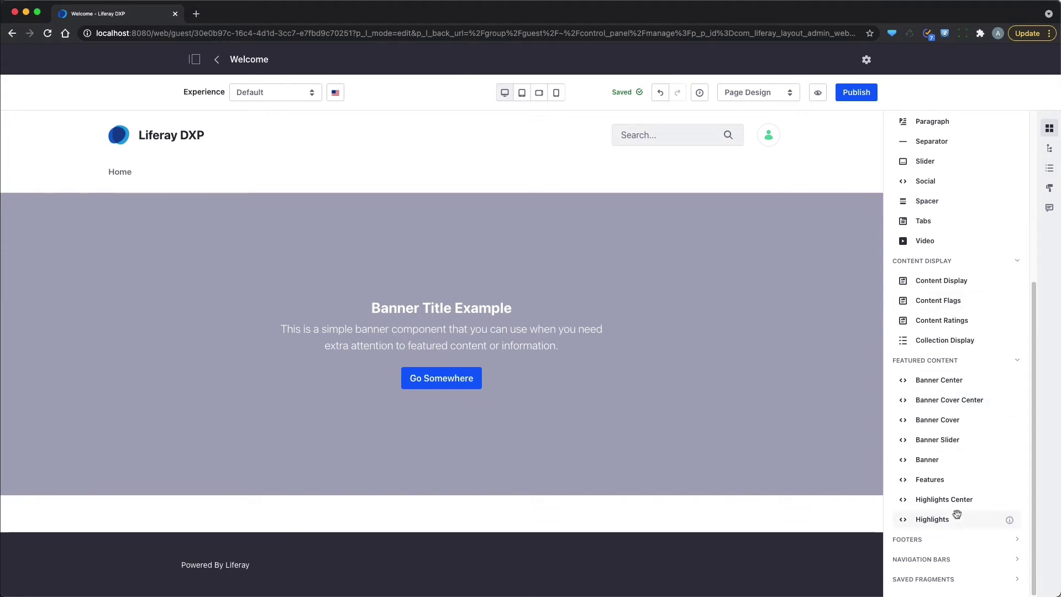
{"action": "left_click_drag", "start_coordinate": [960, 500], "coordinate": [560, 496]}
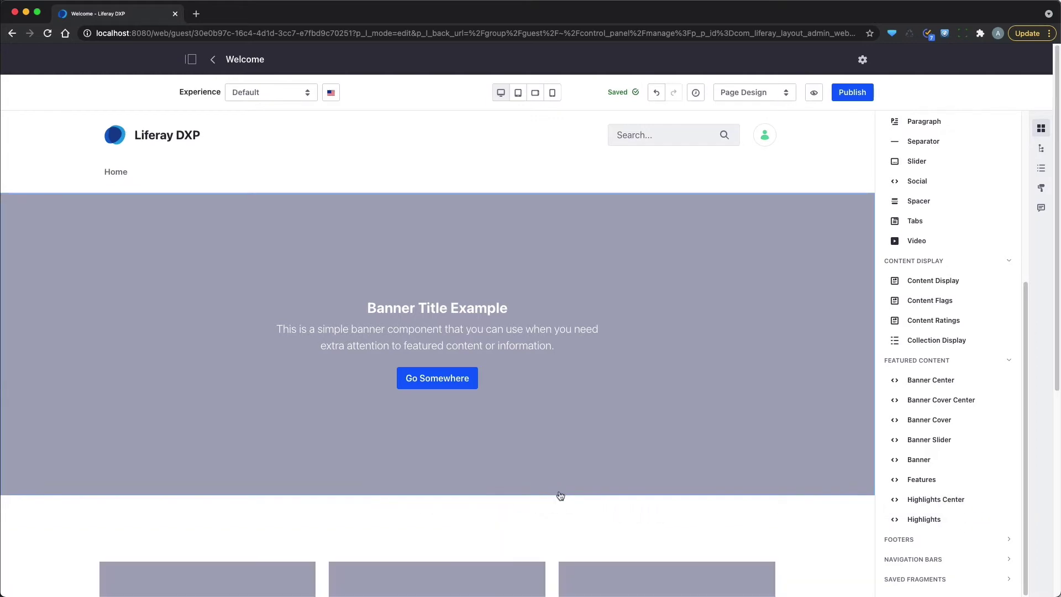
{"action": "scroll", "coordinate": [589, 455], "scroll_direction": "down", "scroll_amount": 6}
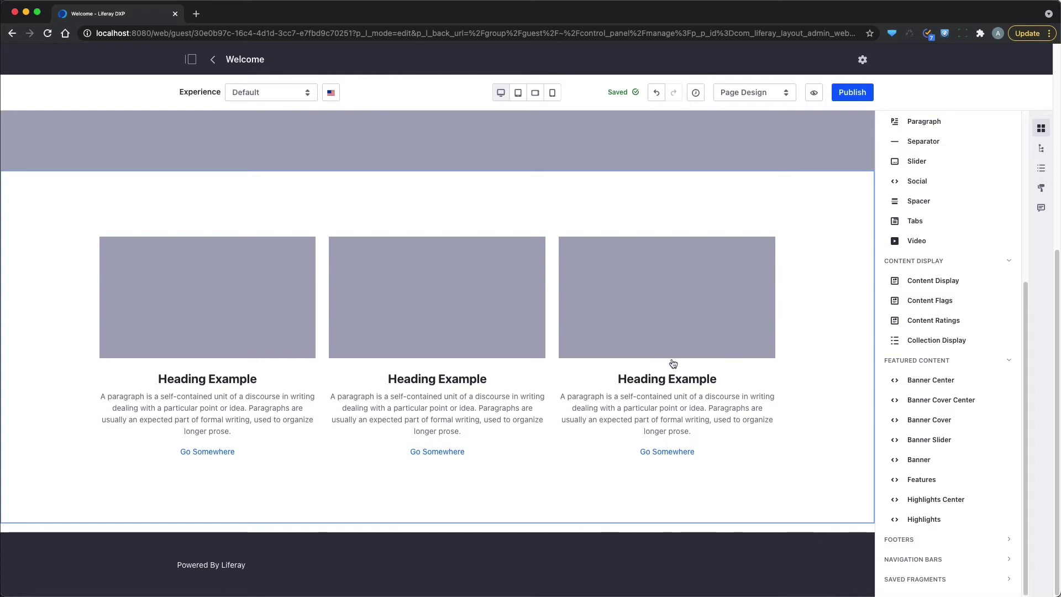
{"action": "scroll", "coordinate": [794, 381], "scroll_direction": "up", "scroll_amount": 4}
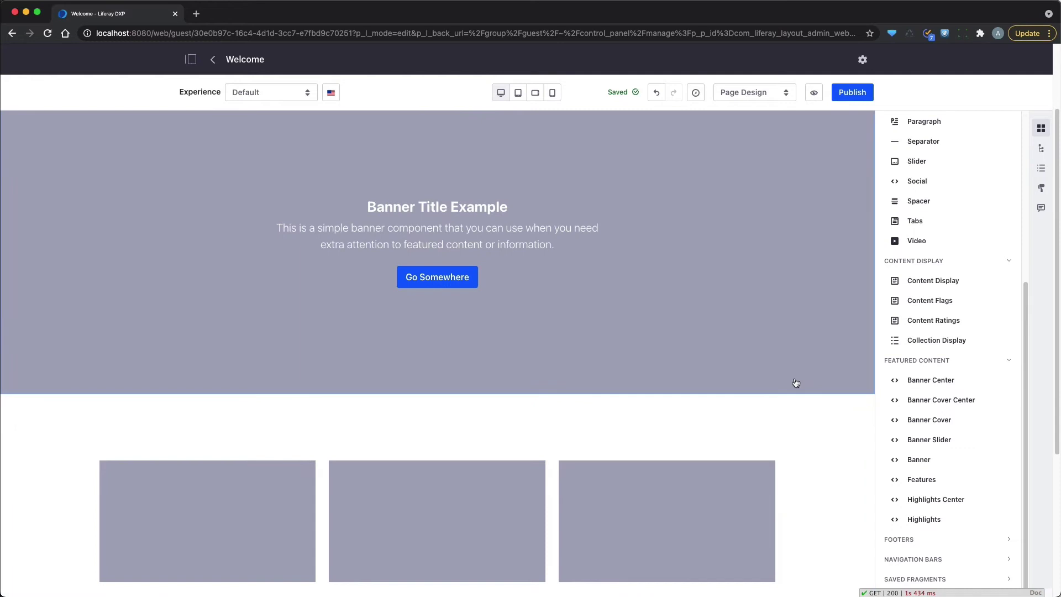
{"action": "scroll", "coordinate": [796, 382], "scroll_direction": "down", "scroll_amount": 2}
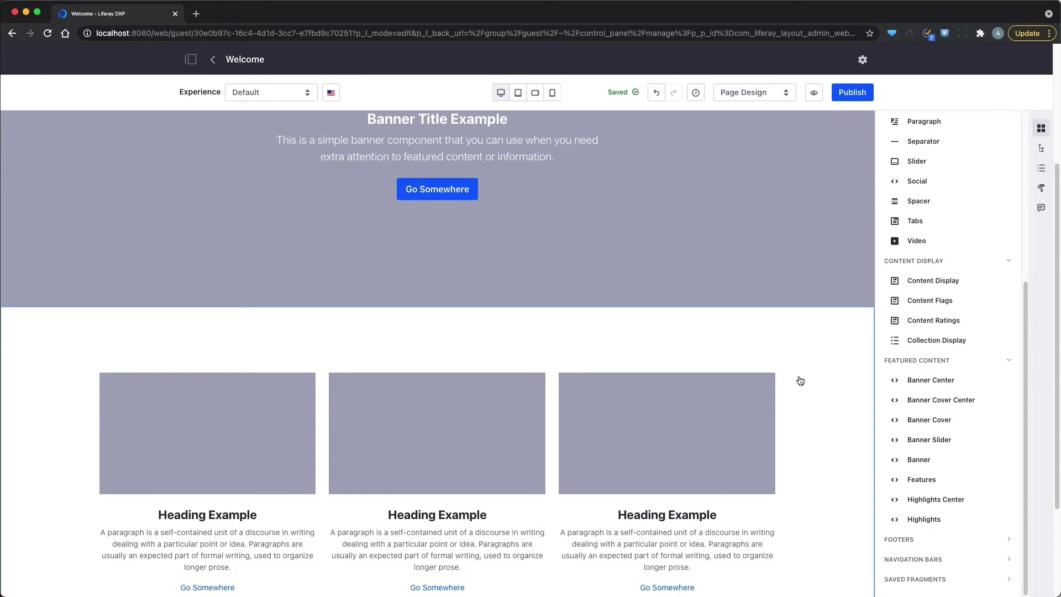
{"action": "scroll", "coordinate": [801, 380], "scroll_direction": "down", "scroll_amount": 1}
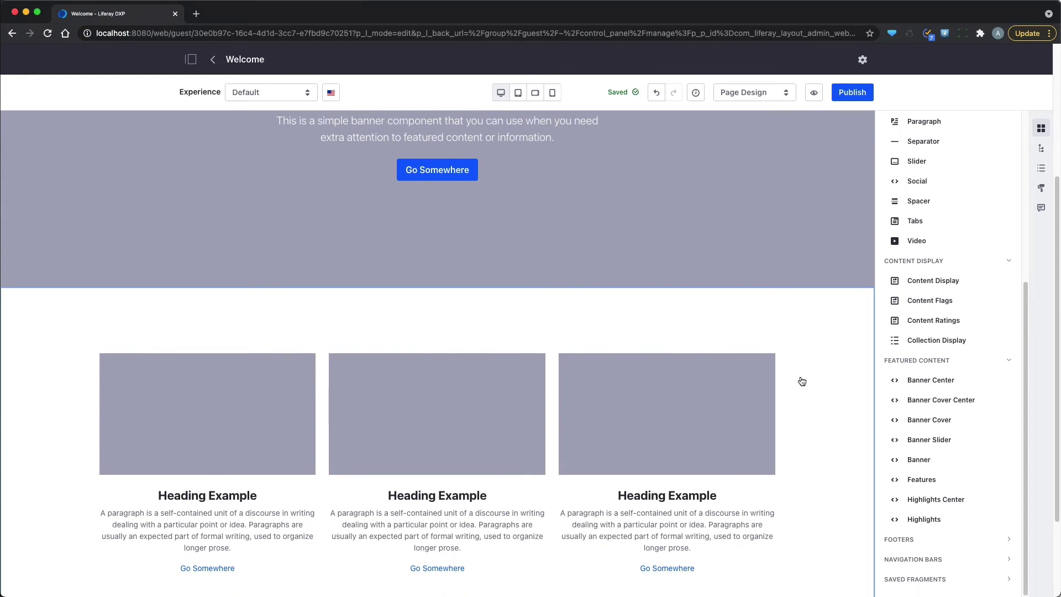
{"action": "scroll", "coordinate": [840, 326], "scroll_direction": "down", "scroll_amount": 4}
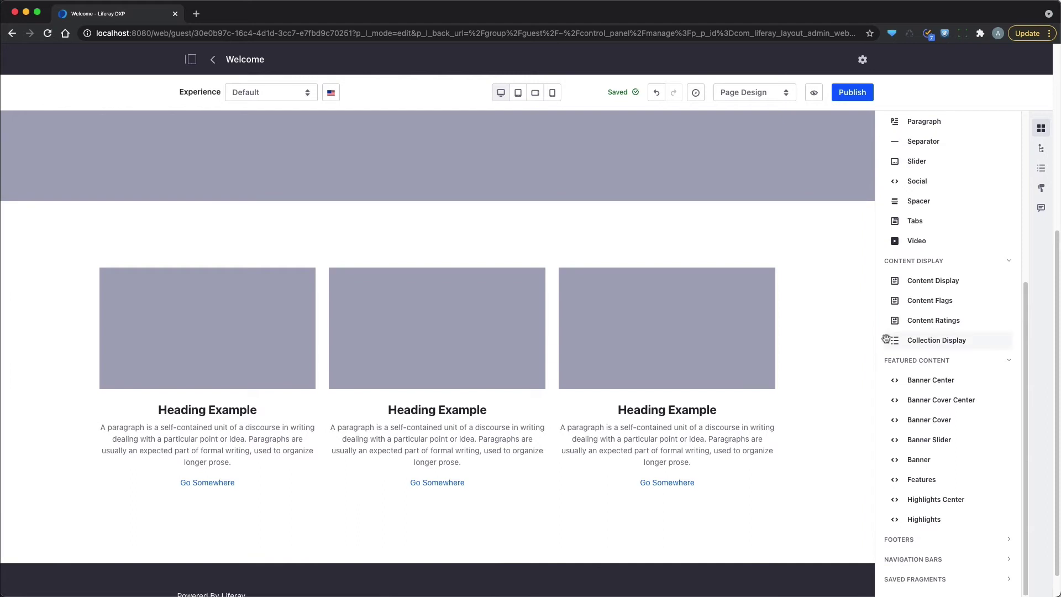
{"action": "scroll", "coordinate": [940, 320], "scroll_direction": "up", "scroll_amount": 4}
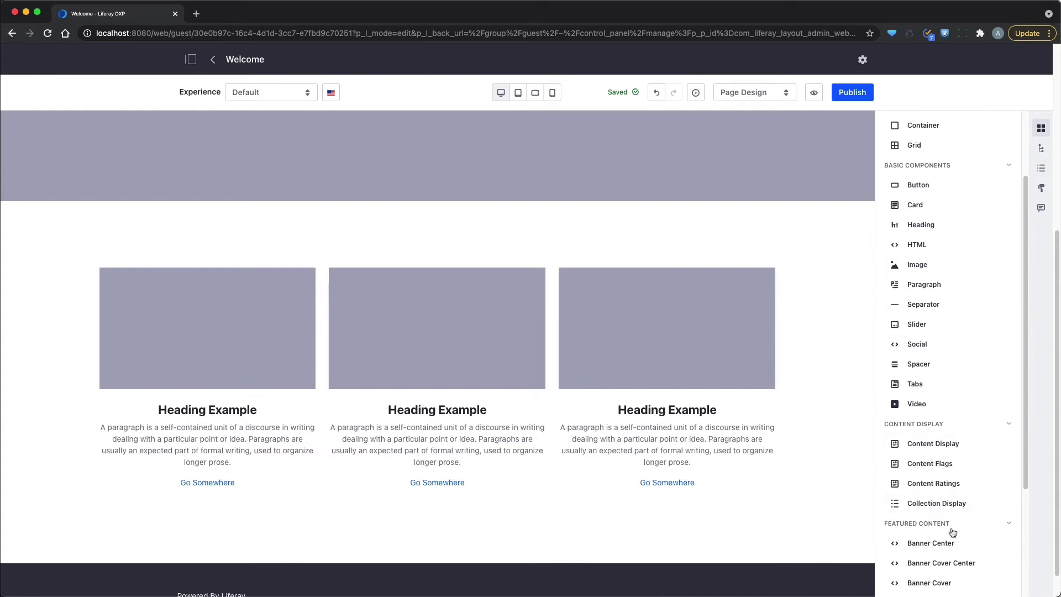
{"action": "scroll", "coordinate": [951, 529], "scroll_direction": "down", "scroll_amount": 3}
{"action": "scroll", "coordinate": [951, 529], "scroll_direction": "down", "scroll_amount": 2}
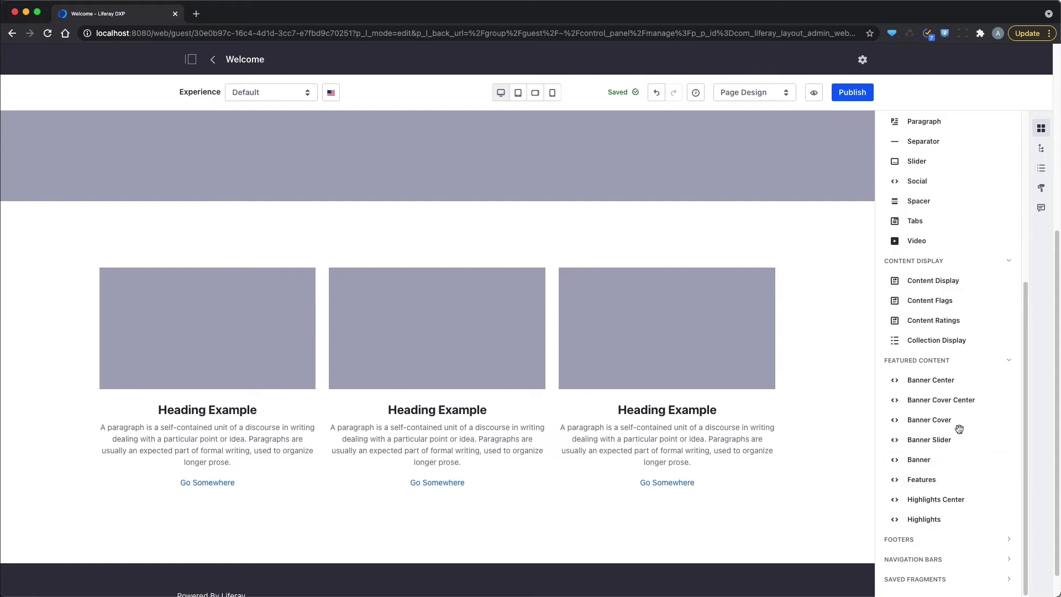
{"action": "scroll", "coordinate": [893, 386], "scroll_direction": "up", "scroll_amount": 5}
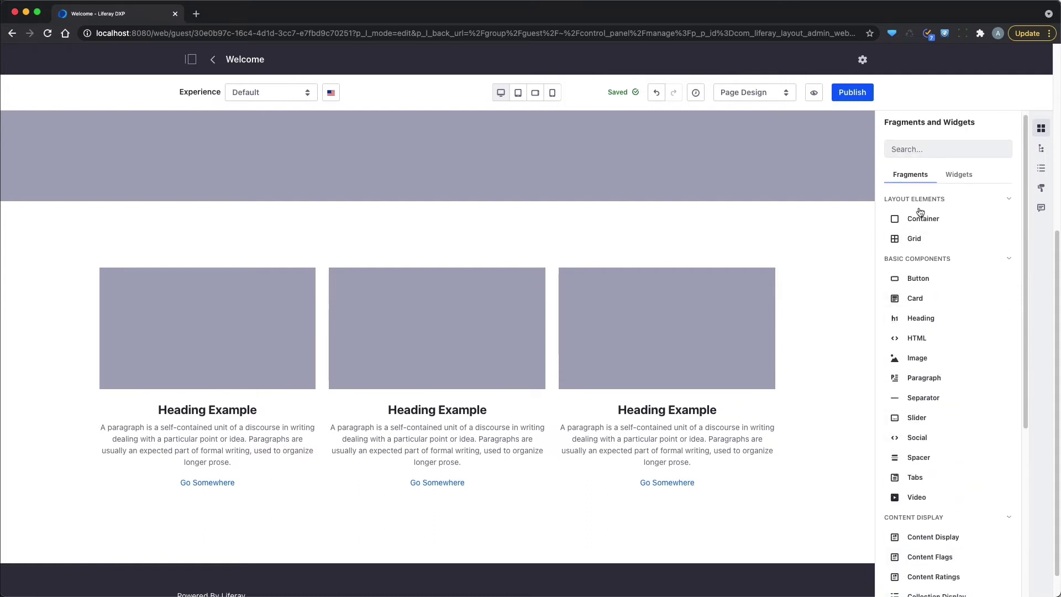
- Add a Container below the highlight cards and set its width to Fixed Width
{"action": "left_click_drag", "start_coordinate": [923, 218], "coordinate": [453, 538]}
{"action": "scroll", "coordinate": [584, 500], "scroll_direction": "down", "scroll_amount": 3}
{"action": "left_click", "coordinate": [670, 471]}
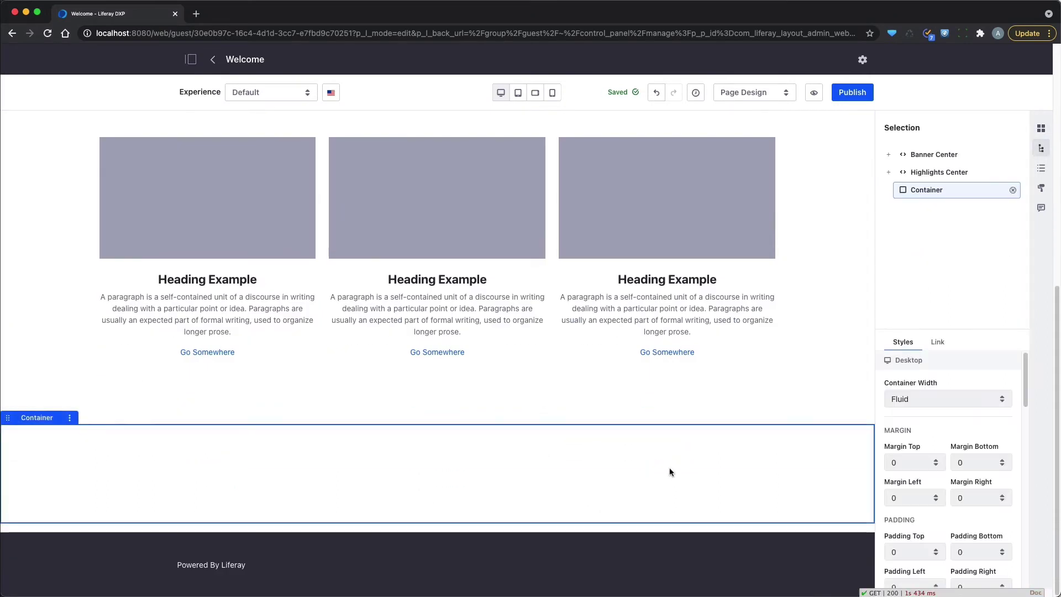
{"action": "left_click", "coordinate": [937, 400]}
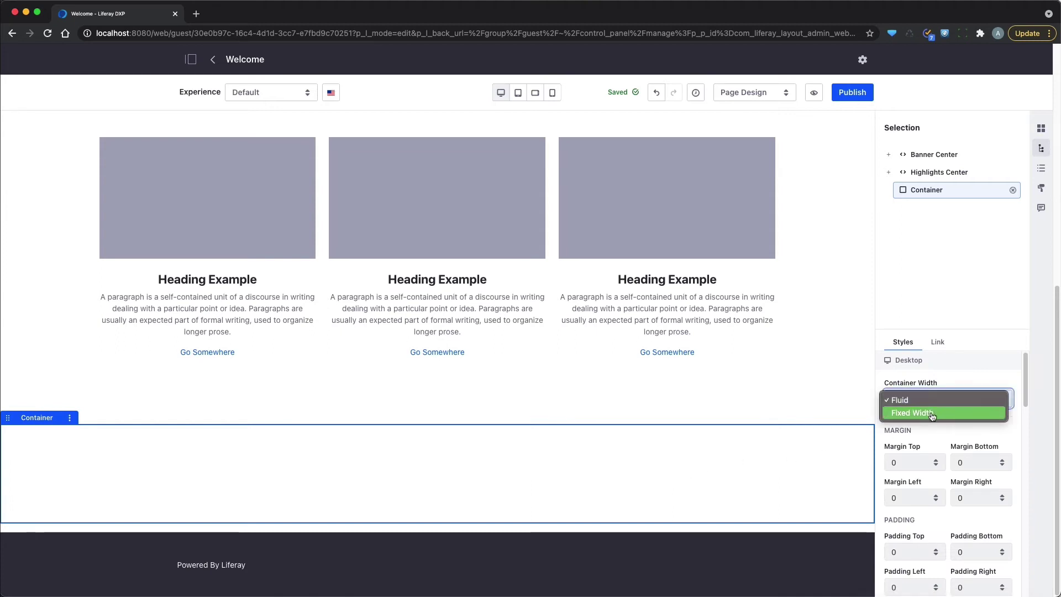
{"action": "left_click", "coordinate": [932, 414]}
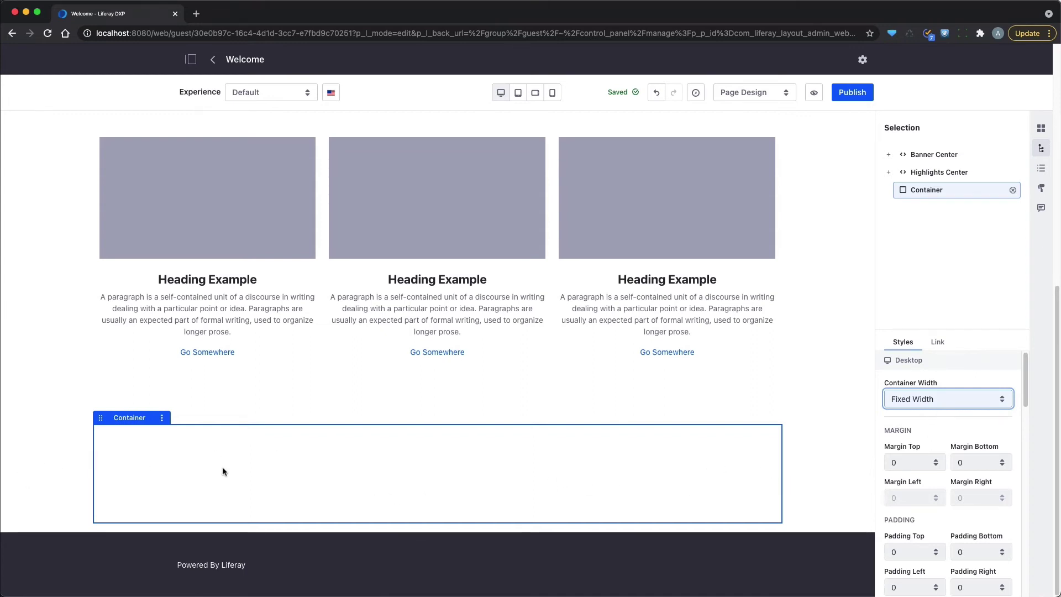
- Put a 2-module Grid inside the container and make the left module narrower
{"action": "left_click", "coordinate": [1041, 128]}
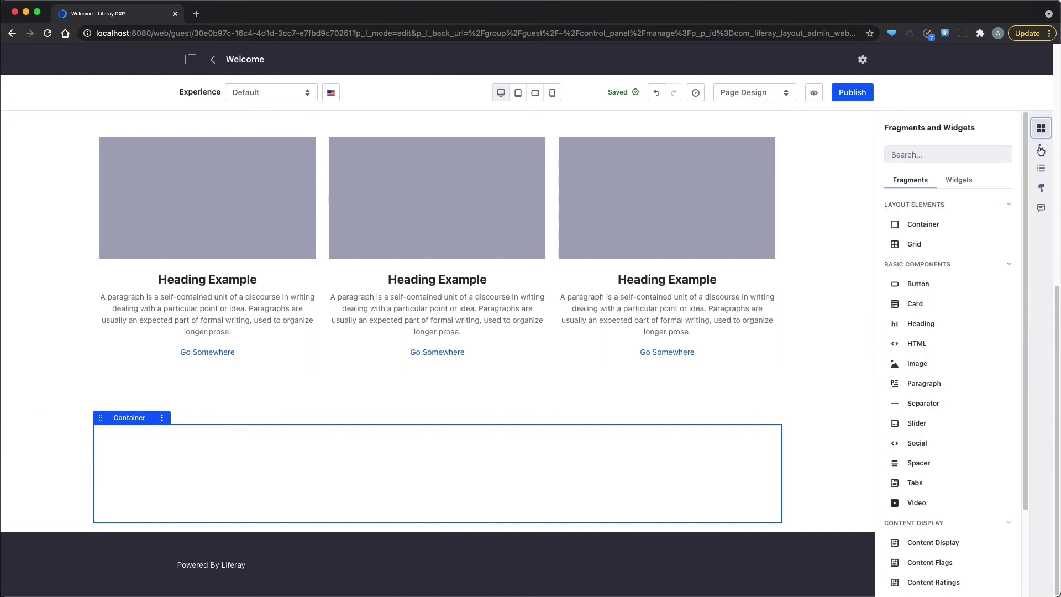
{"action": "left_click_drag", "start_coordinate": [940, 237], "coordinate": [571, 471]}
{"action": "left_click", "coordinate": [463, 473]}
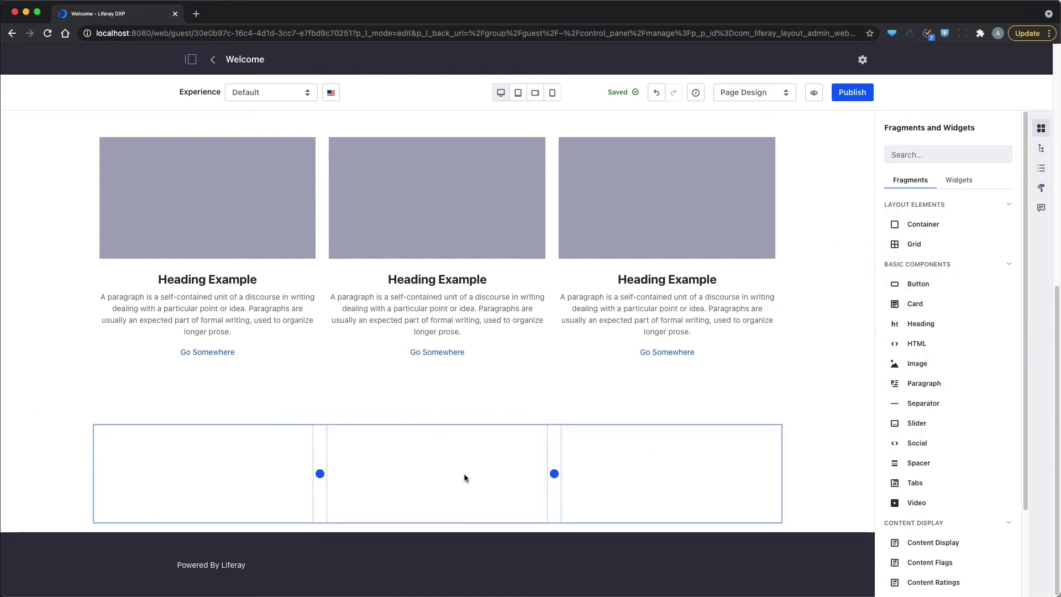
{"action": "left_click", "coordinate": [908, 385]}
{"action": "left_click", "coordinate": [907, 385]}
{"action": "left_click", "coordinate": [907, 385]}
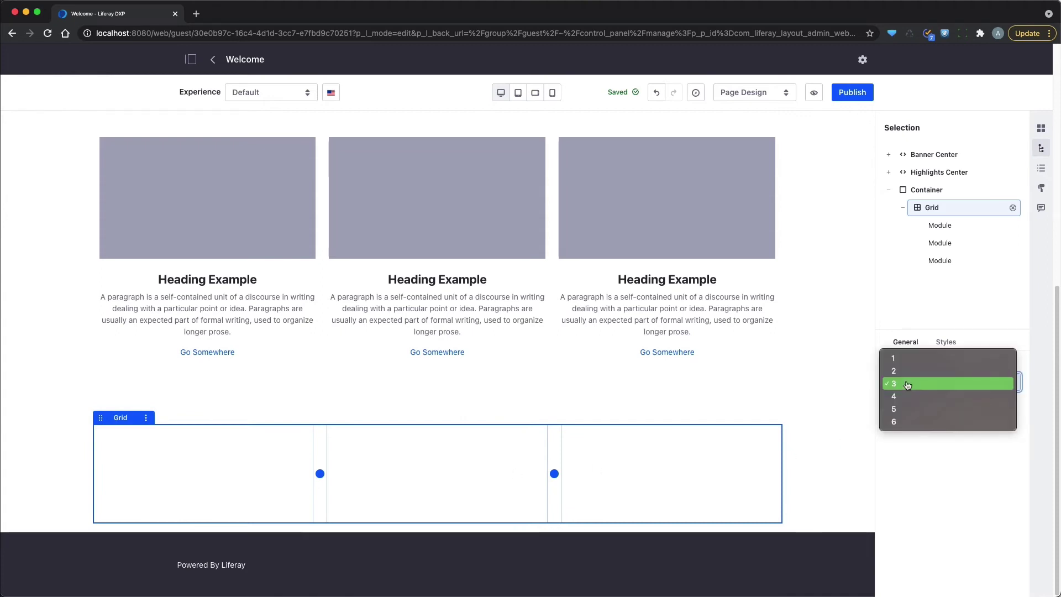
{"action": "left_click", "coordinate": [908, 373]}
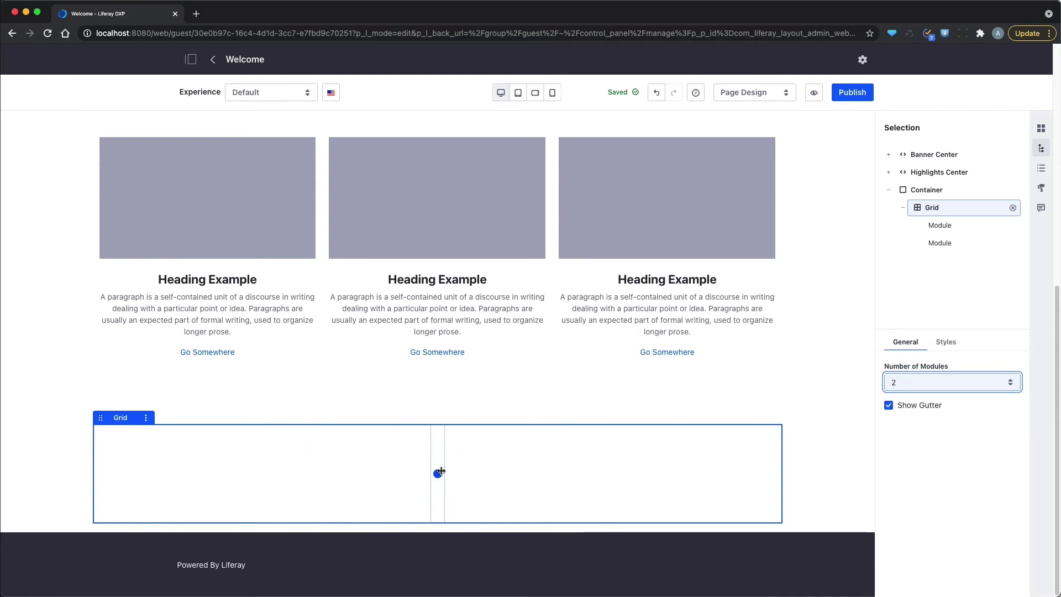
{"action": "left_click_drag", "start_coordinate": [438, 473], "coordinate": [373, 476]}
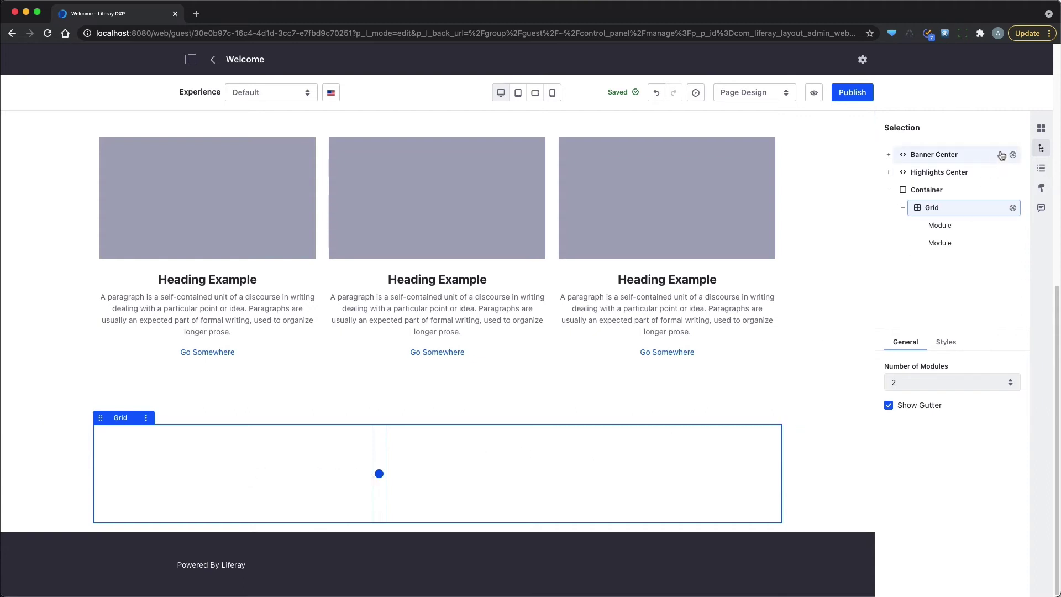
{"action": "left_click", "coordinate": [1041, 128]}
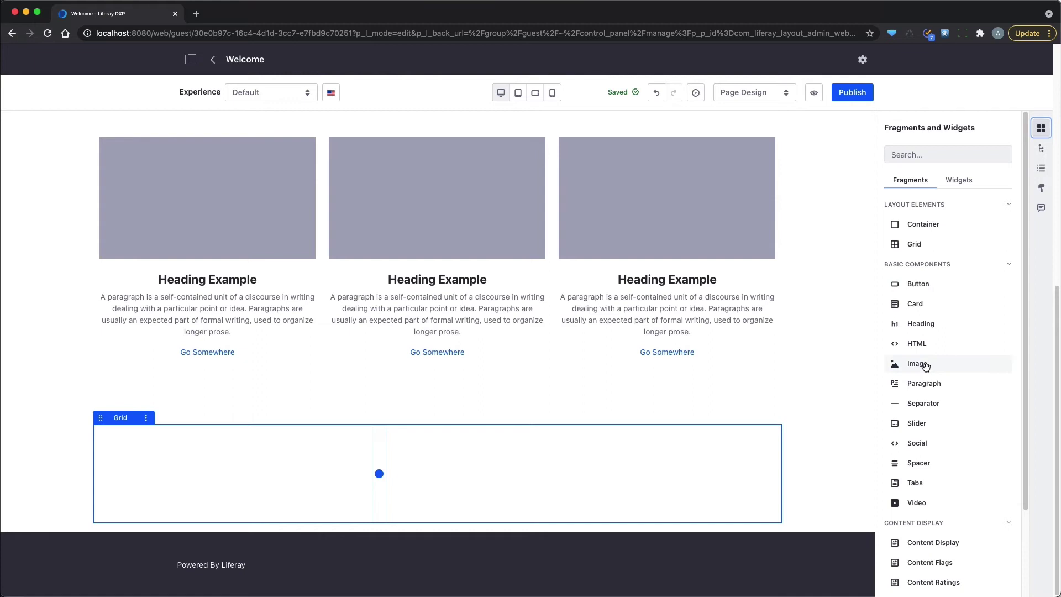
- Place an Image in the grid's left module and Heading, Paragraph and Button in the right
{"action": "left_click_drag", "start_coordinate": [926, 366], "coordinate": [236, 451]}
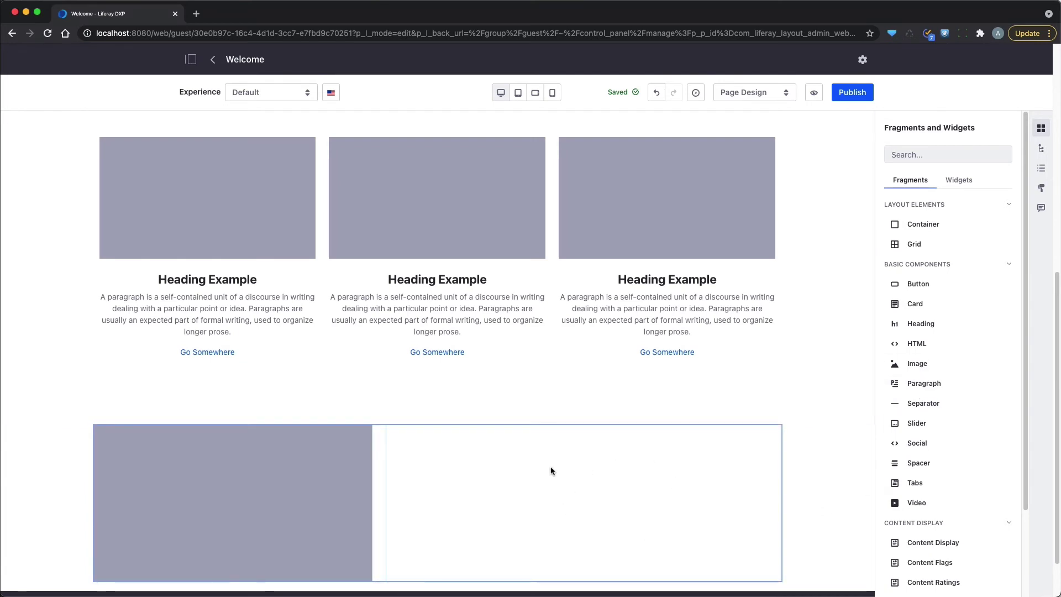
{"action": "left_click_drag", "start_coordinate": [921, 324], "coordinate": [635, 463]}
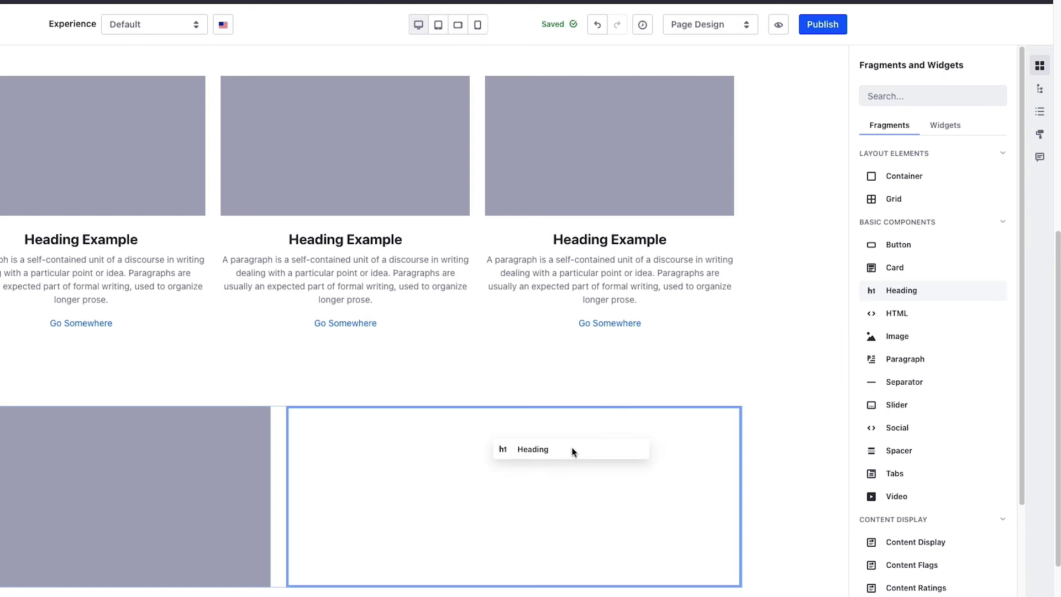
{"action": "left_click_drag", "start_coordinate": [572, 452], "coordinate": [588, 443]}
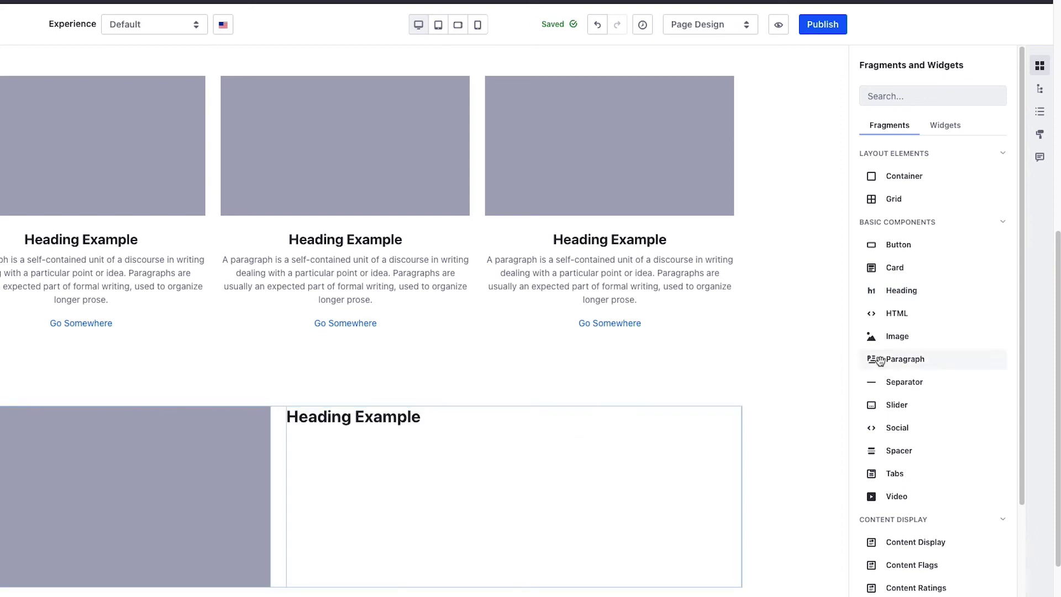
{"action": "left_click_drag", "start_coordinate": [881, 357], "coordinate": [570, 452]}
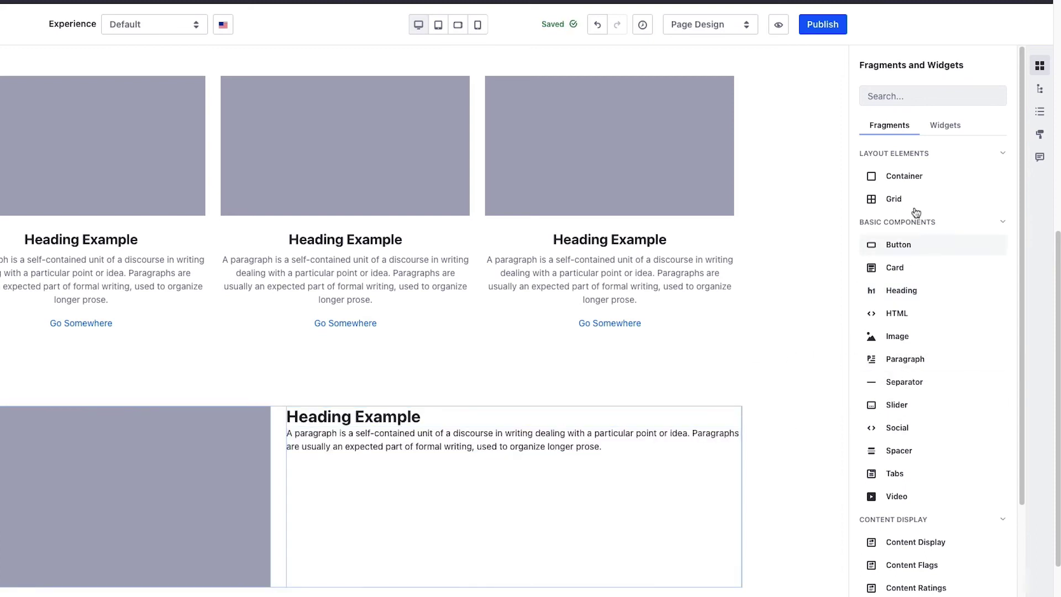
{"action": "left_click_drag", "start_coordinate": [920, 257], "coordinate": [596, 487]}
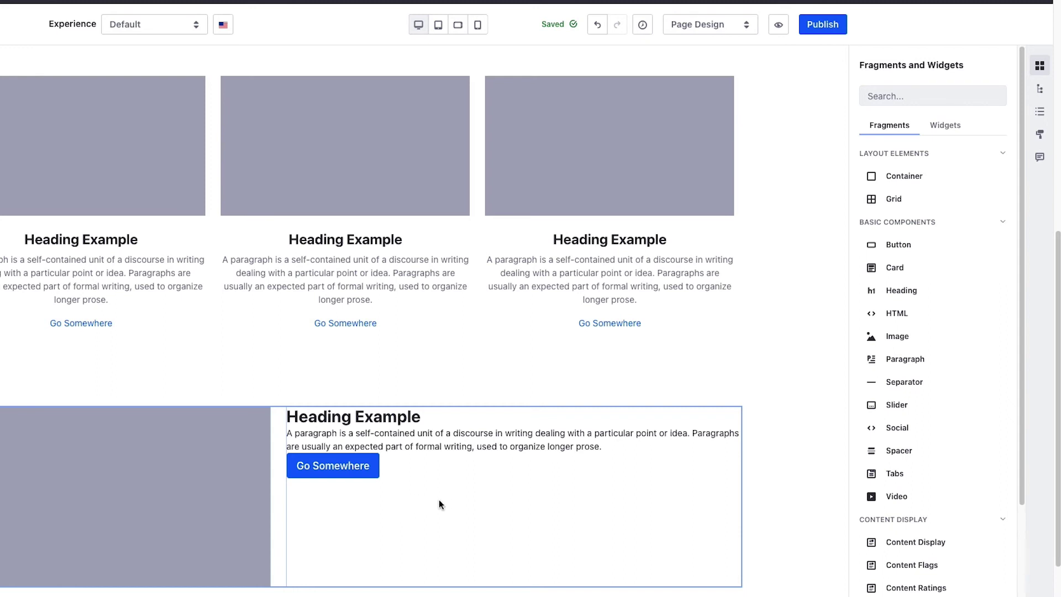
- Give the right column's heading top and bottom margins of 4
{"action": "left_click", "coordinate": [391, 417]}
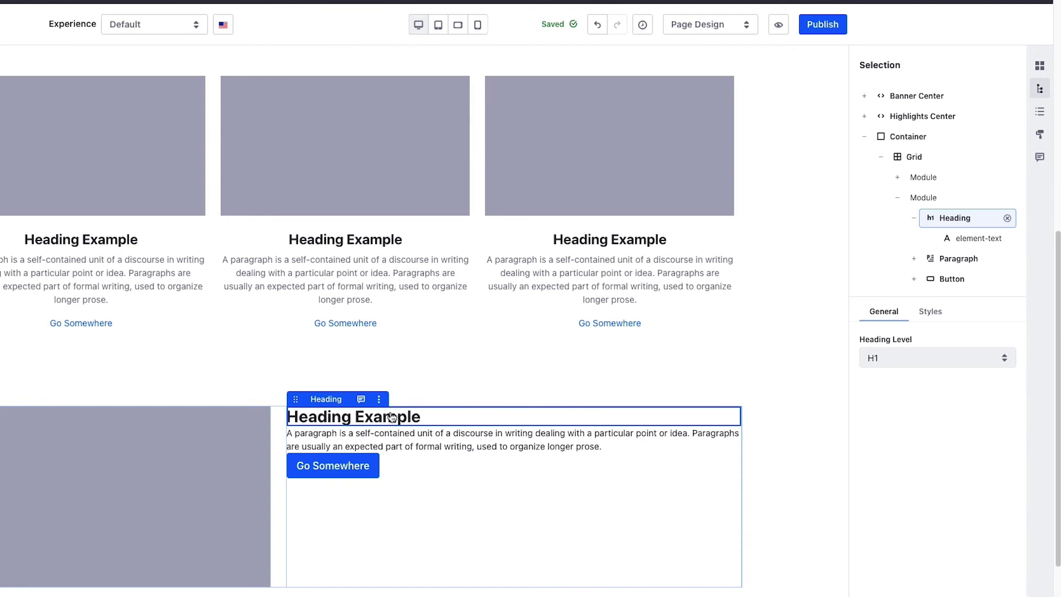
{"action": "left_click", "coordinate": [930, 311]}
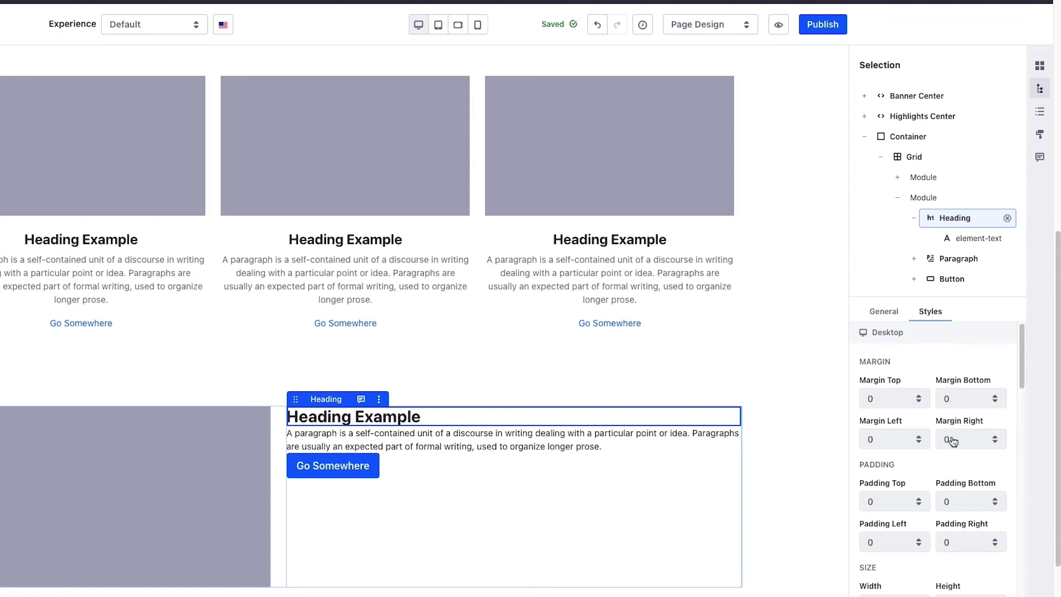
{"action": "scroll", "coordinate": [949, 441], "scroll_direction": "down", "scroll_amount": 1}
{"action": "left_click", "coordinate": [892, 380]}
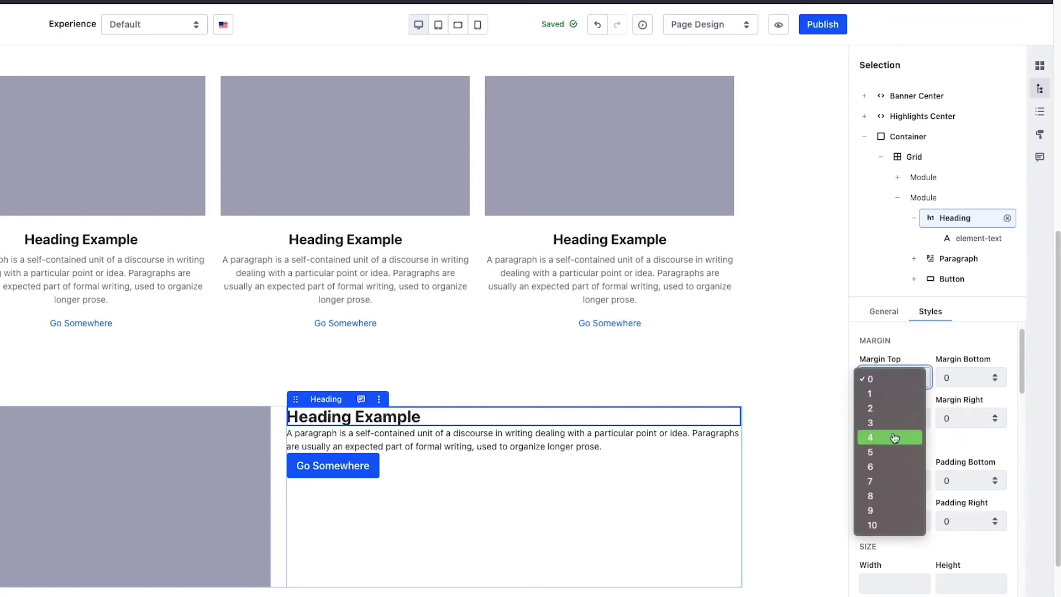
{"action": "left_click", "coordinate": [893, 437]}
{"action": "left_click", "coordinate": [963, 380]}
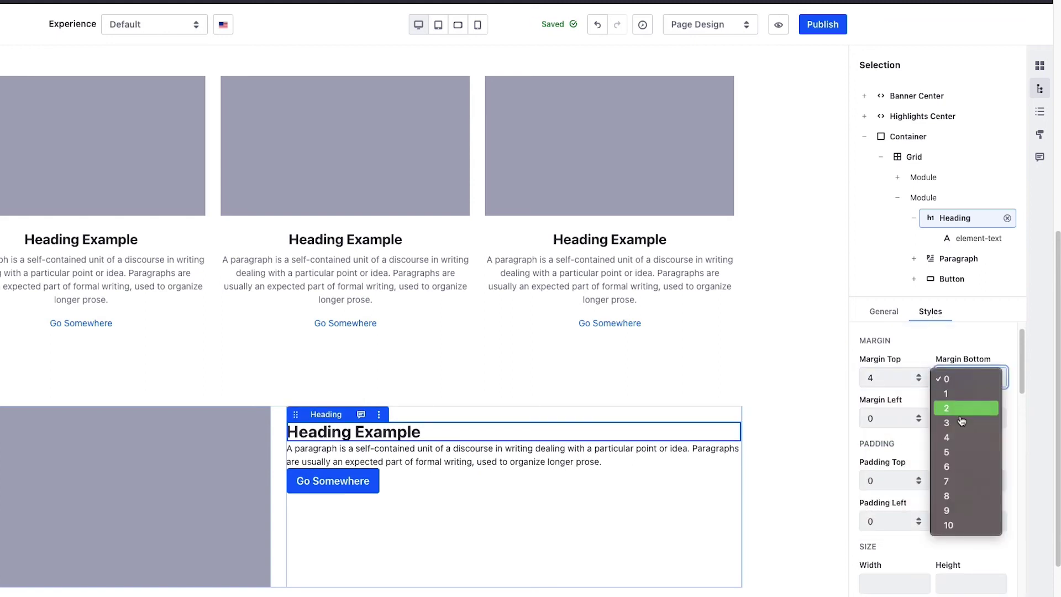
{"action": "left_click", "coordinate": [959, 438]}
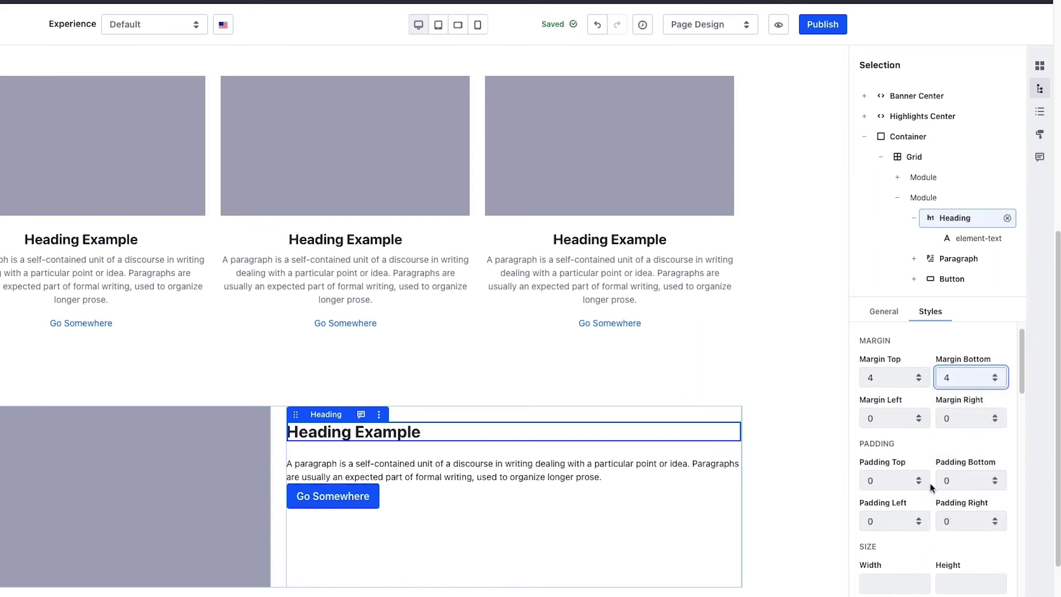
- Set the heading's text alignment to Center
{"action": "scroll", "coordinate": [930, 483], "scroll_direction": "down", "scroll_amount": 3}
{"action": "scroll", "coordinate": [929, 488], "scroll_direction": "down", "scroll_amount": 9}
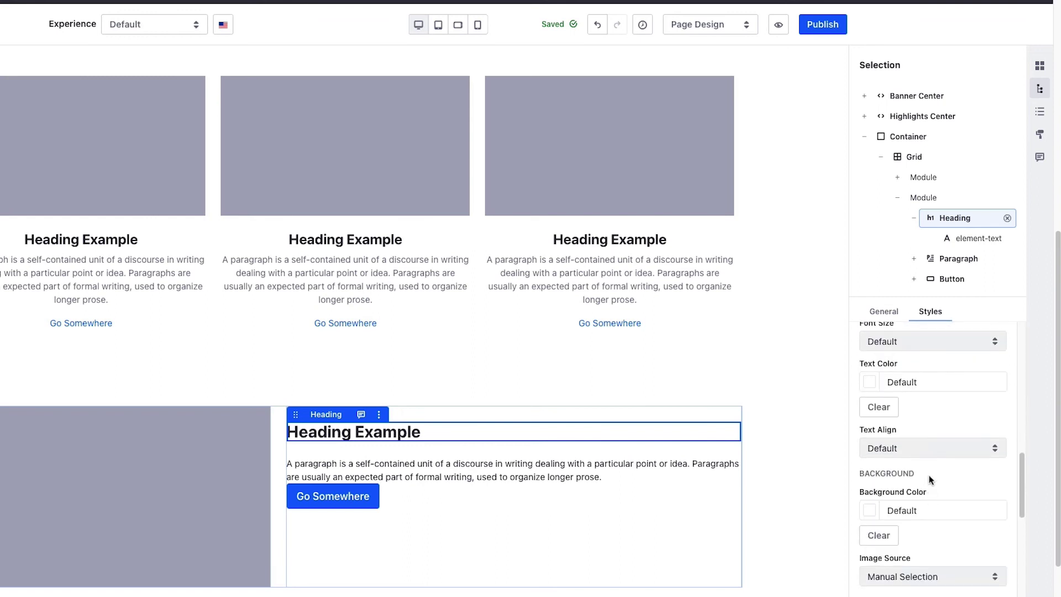
{"action": "left_click", "coordinate": [921, 457]}
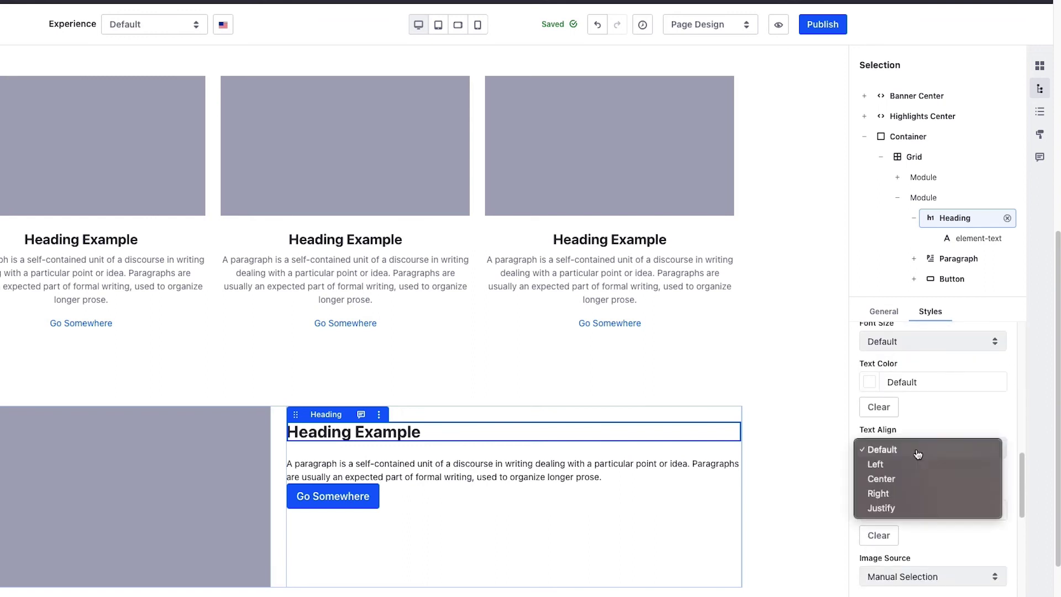
{"action": "left_click", "coordinate": [906, 478]}
- Centre-align the paragraph below the heading
{"action": "left_click", "coordinate": [509, 474]}
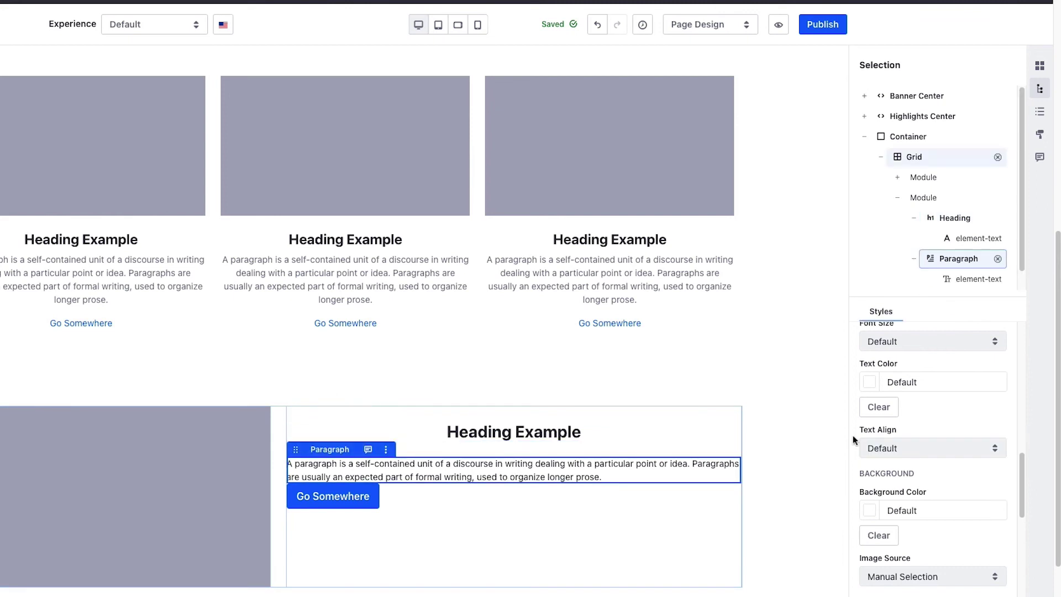
{"action": "left_click", "coordinate": [919, 448]}
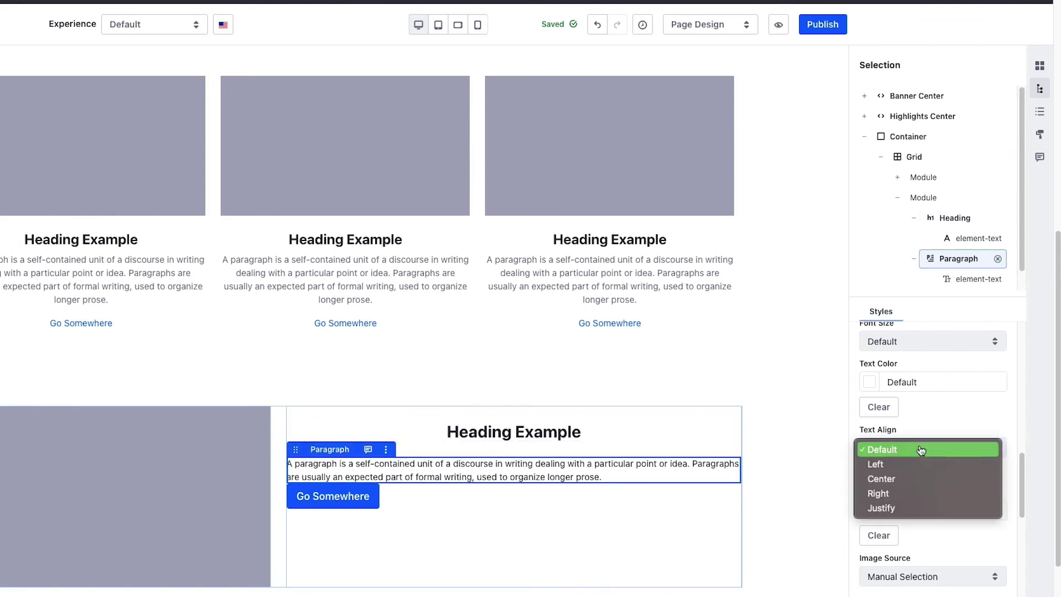
{"action": "left_click", "coordinate": [900, 479]}
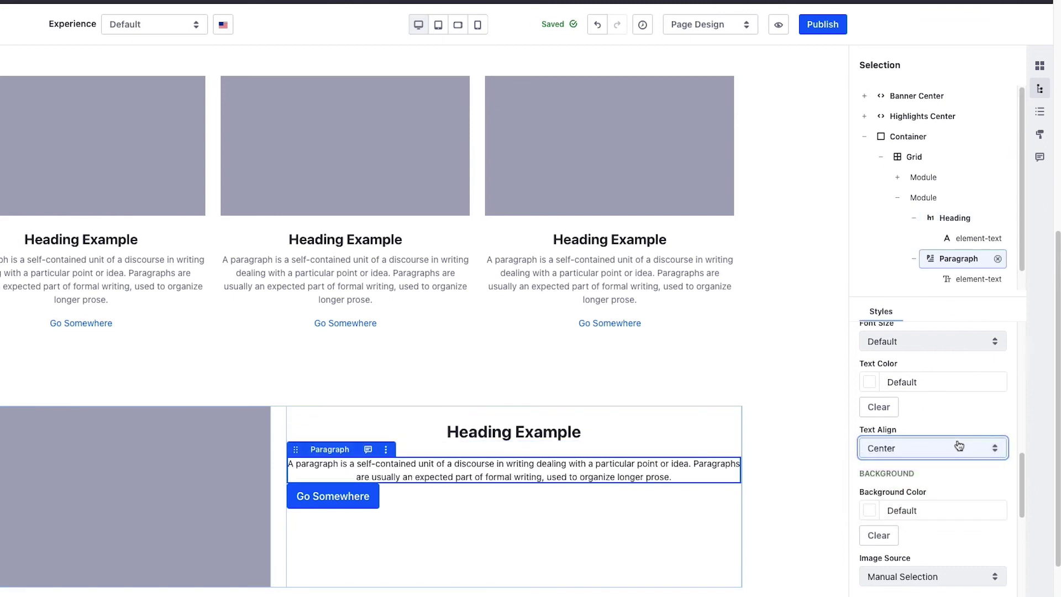
- Give the paragraph a bottom margin of 6 and left and right margins of 4
{"action": "scroll", "coordinate": [959, 444], "scroll_direction": "up", "scroll_amount": 10}
{"action": "scroll", "coordinate": [958, 446], "scroll_direction": "up", "scroll_amount": 1}
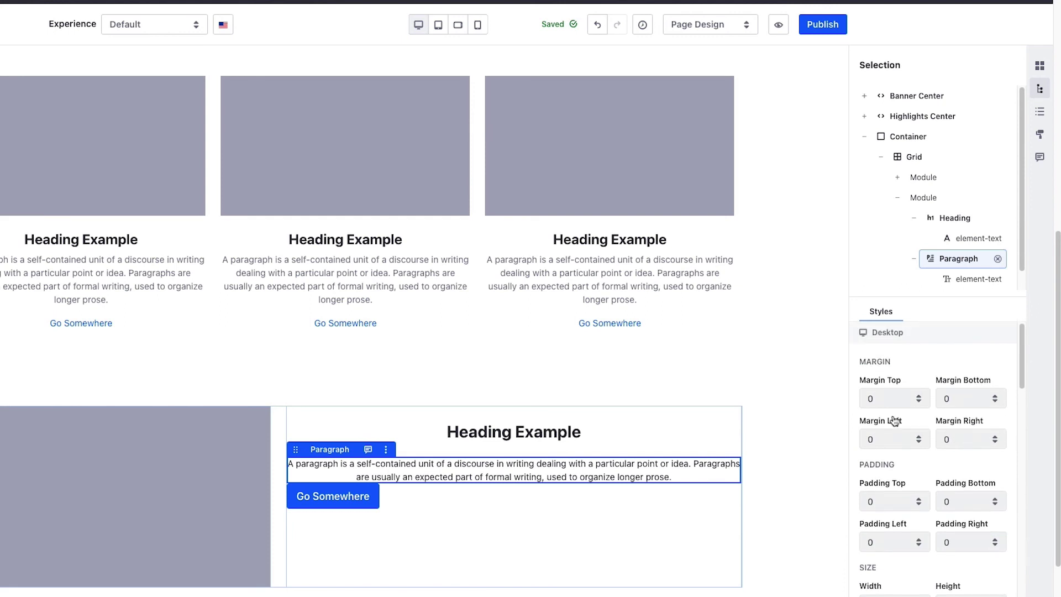
{"action": "left_click", "coordinate": [966, 400]}
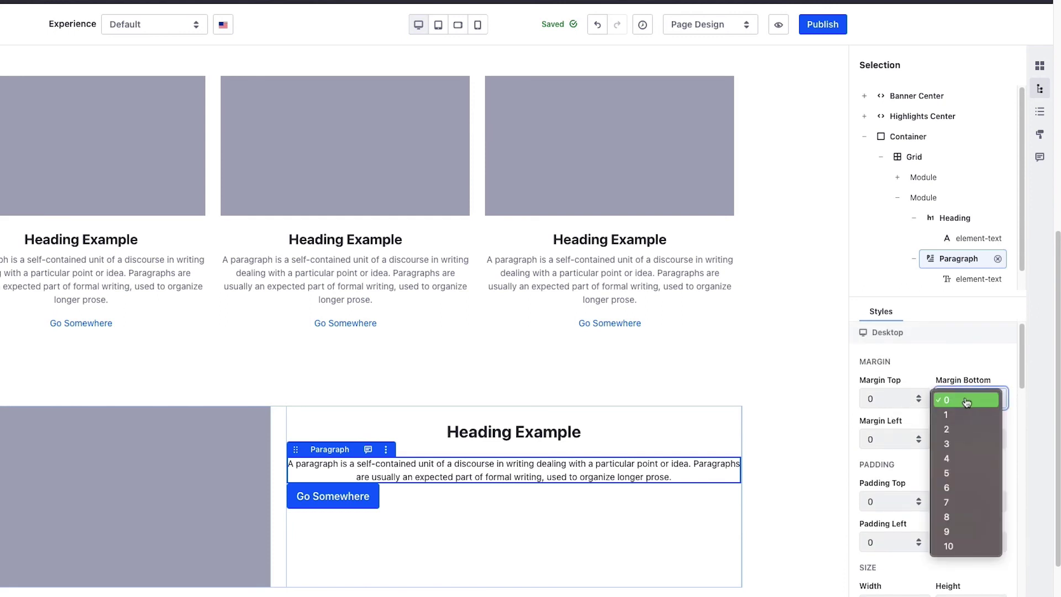
{"action": "left_click", "coordinate": [961, 487]}
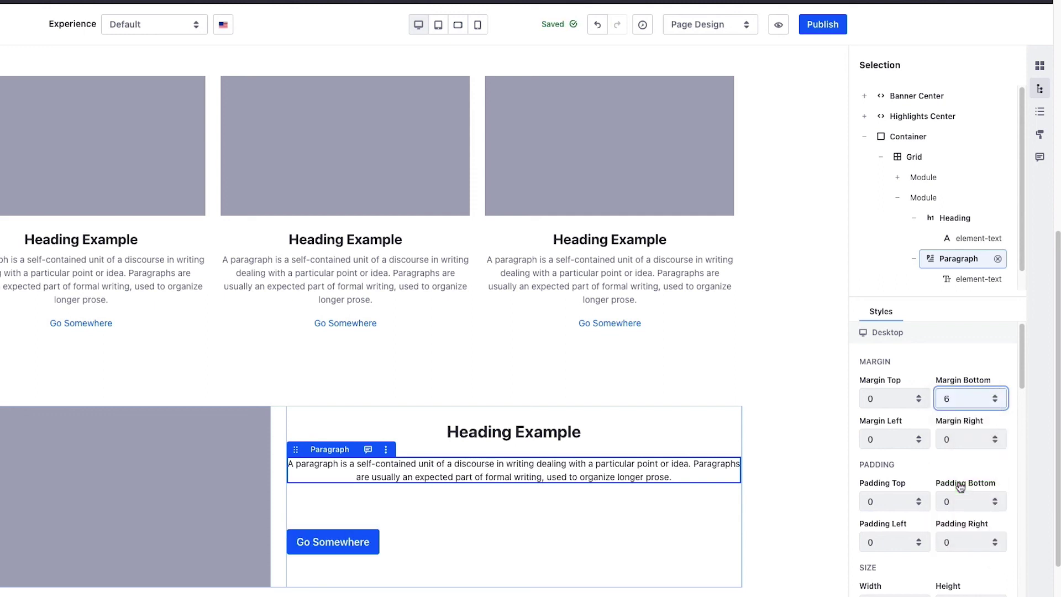
{"action": "left_click", "coordinate": [916, 442]}
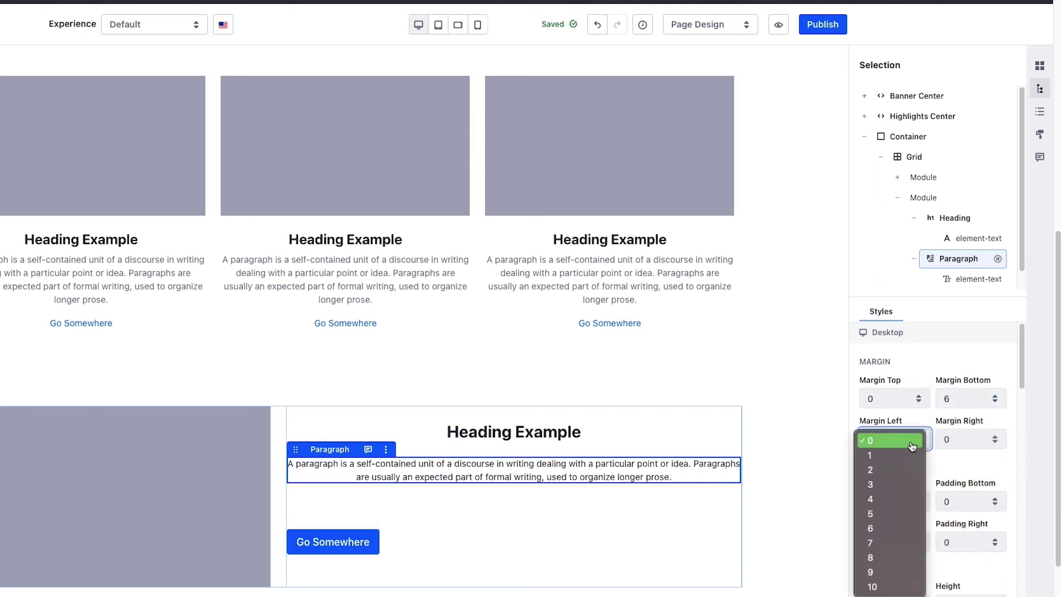
{"action": "left_click", "coordinate": [897, 499]}
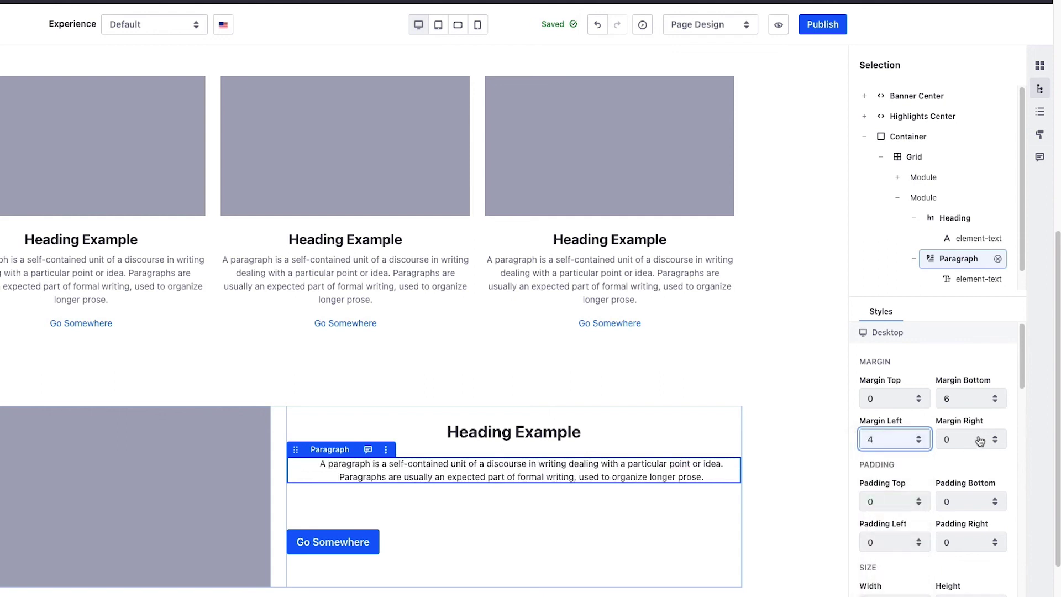
{"action": "left_click", "coordinate": [977, 441]}
{"action": "left_click", "coordinate": [964, 502]}
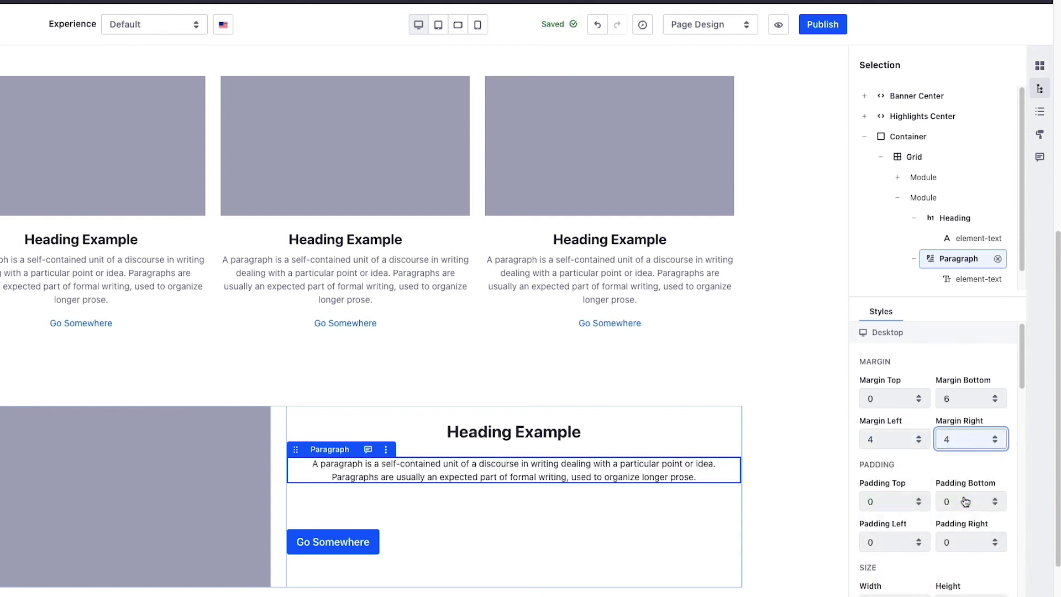
{"action": "left_click", "coordinate": [398, 549]}
- Set the Go Somewhere button's text alignment to Center
{"action": "scroll", "coordinate": [990, 454], "scroll_direction": "down", "scroll_amount": 8}
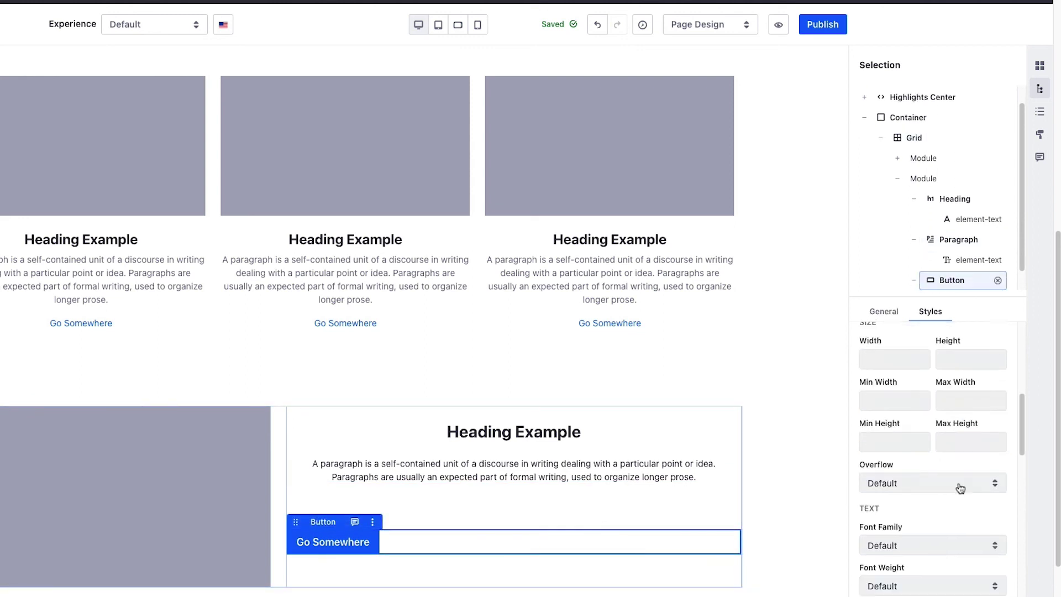
{"action": "scroll", "coordinate": [923, 529], "scroll_direction": "down", "scroll_amount": 3}
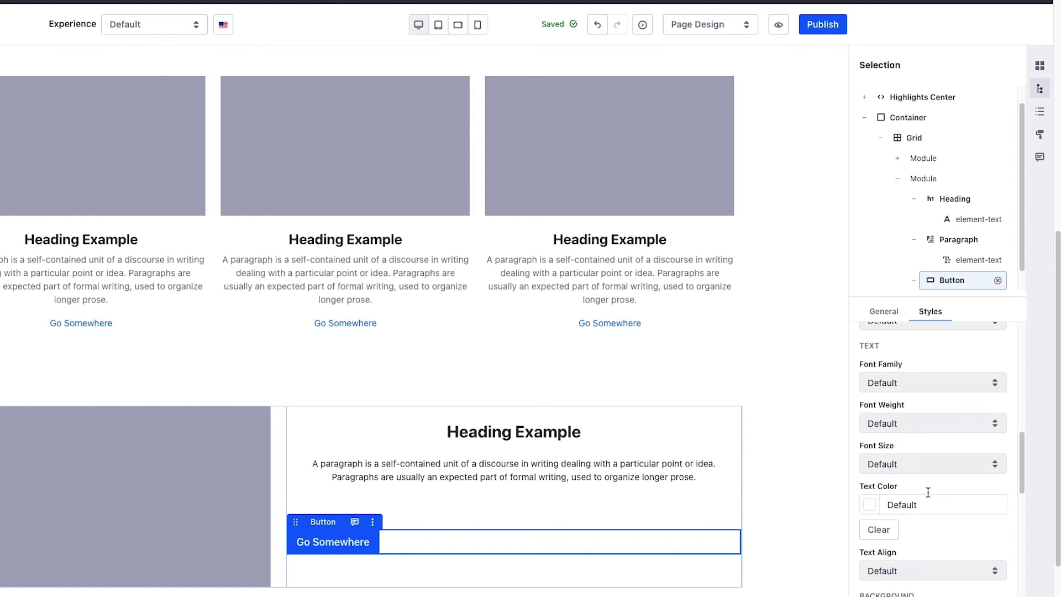
{"action": "scroll", "coordinate": [931, 485], "scroll_direction": "down", "scroll_amount": 2}
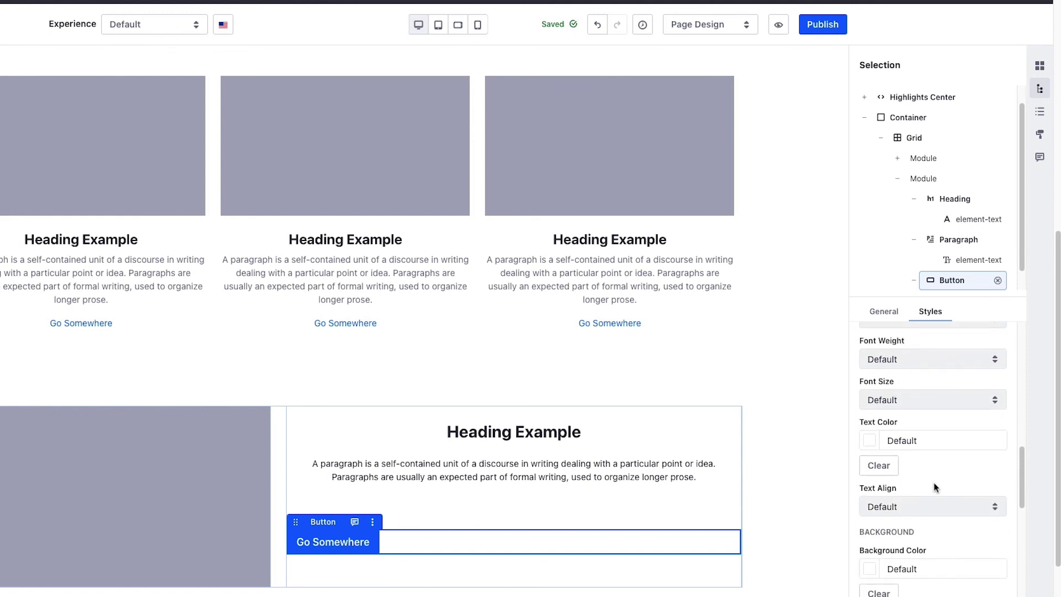
{"action": "left_click", "coordinate": [928, 507]}
{"action": "left_click", "coordinate": [904, 537]}
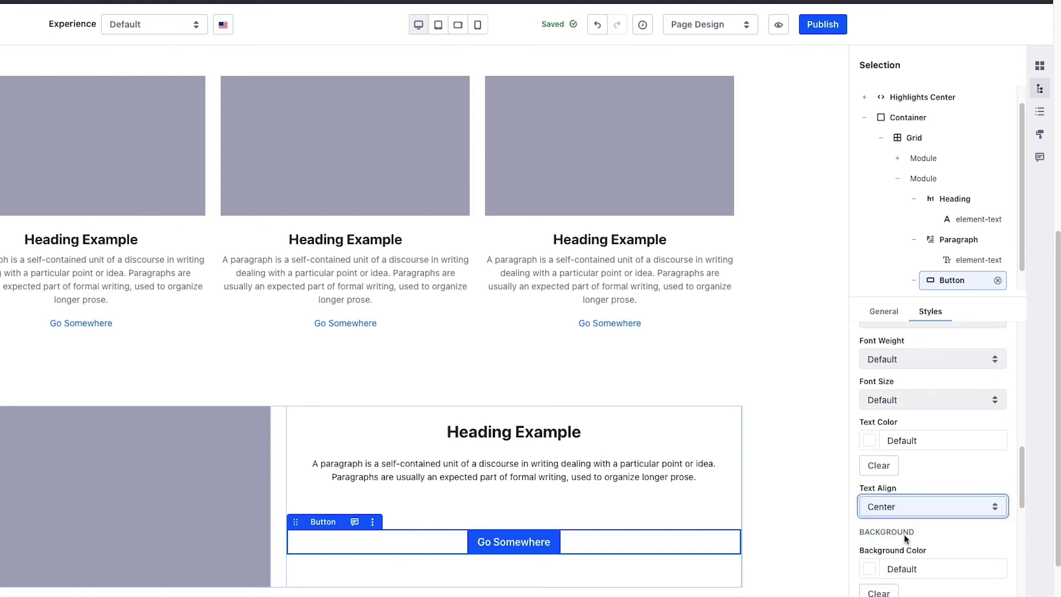
- Reopen the Fragments and Widgets panel and scroll the page up to the banner and back down
{"action": "scroll", "coordinate": [787, 495], "scroll_direction": "down", "scroll_amount": 2}
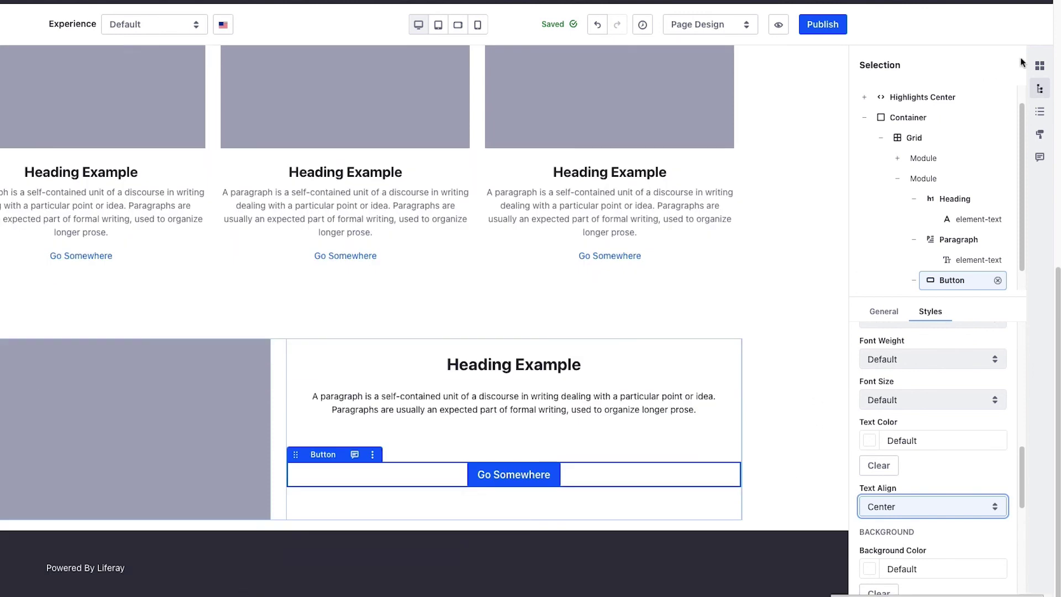
{"action": "left_click", "coordinate": [1039, 65]}
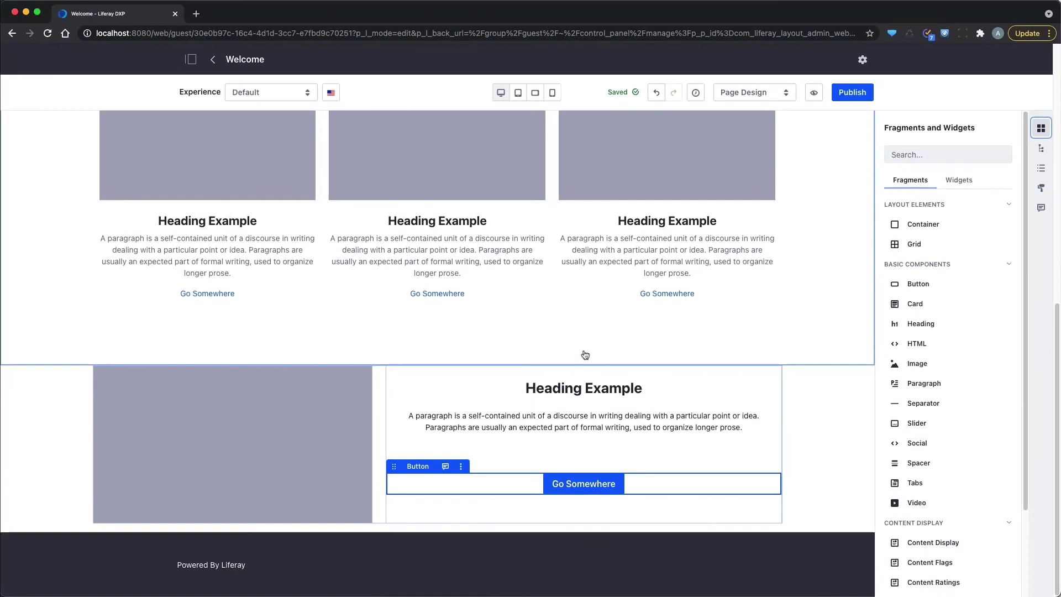
{"action": "scroll", "coordinate": [586, 355], "scroll_direction": "up", "scroll_amount": 10}
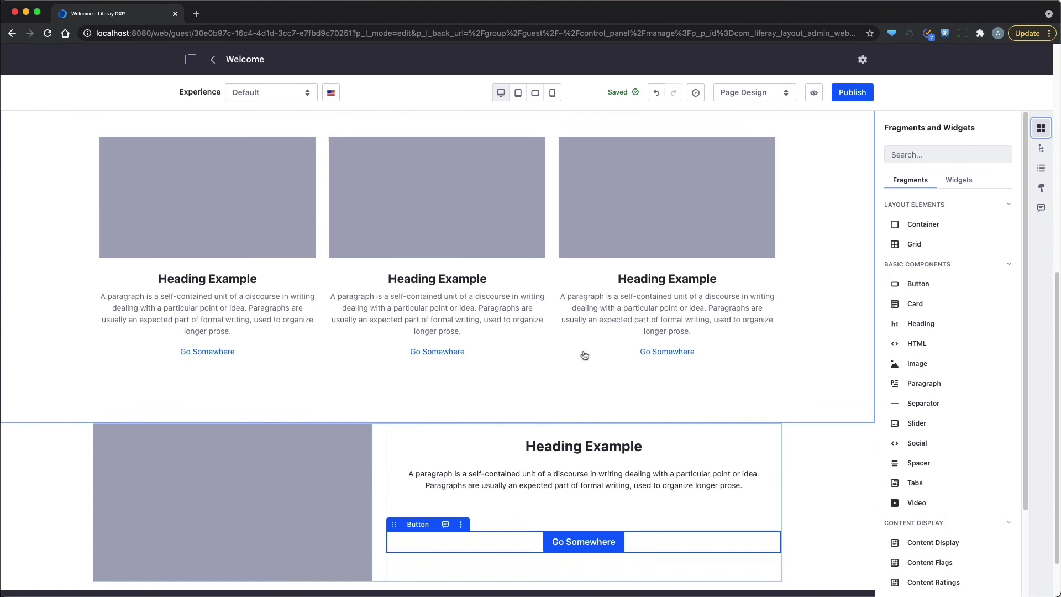
{"action": "scroll", "coordinate": [582, 359], "scroll_direction": "down", "scroll_amount": 4}
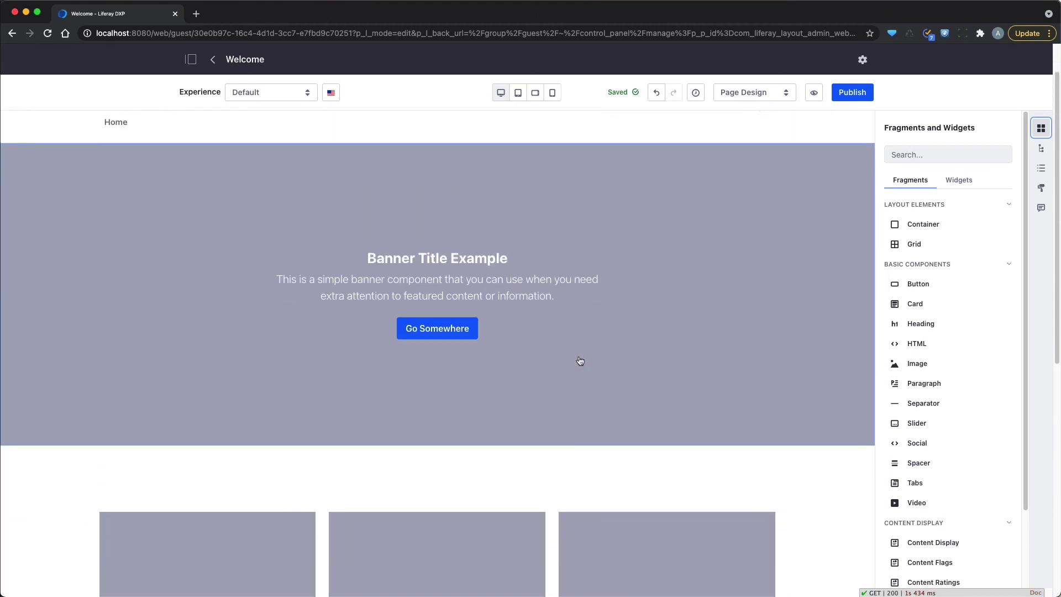